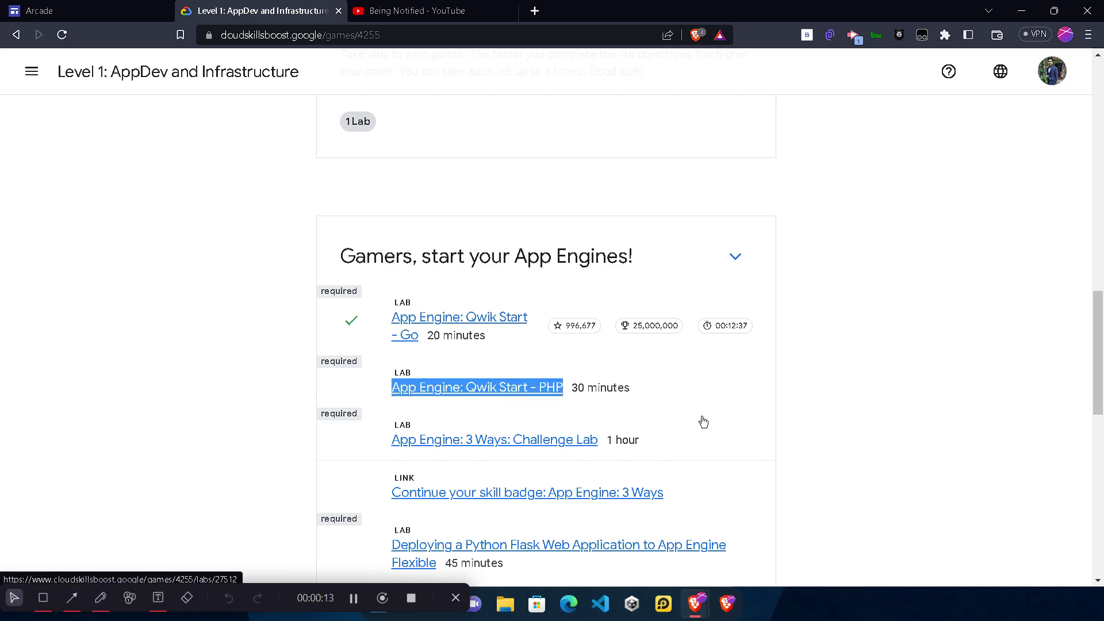
# - Open the "App Engine: Qwik Start - PHP" lab from the "Gamers, start your App Engines!" section
pyautogui.click(871, 421)
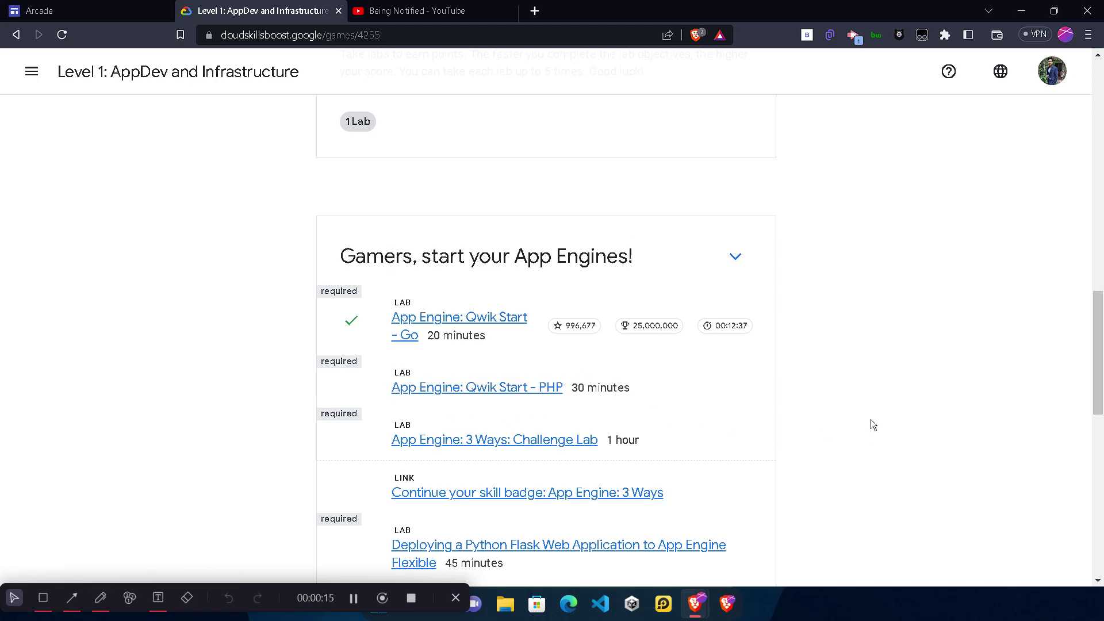
pyautogui.scroll(3, 868, 424)
pyautogui.scroll(-2, 611, 424)
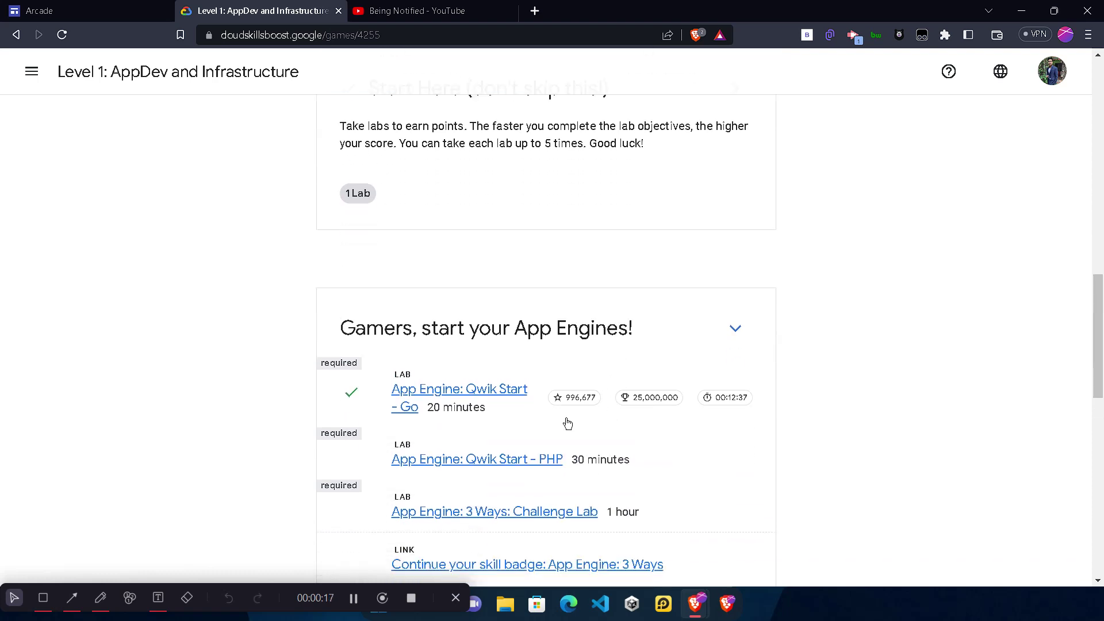
pyautogui.scroll(2, 653, 261)
pyautogui.click(735, 231)
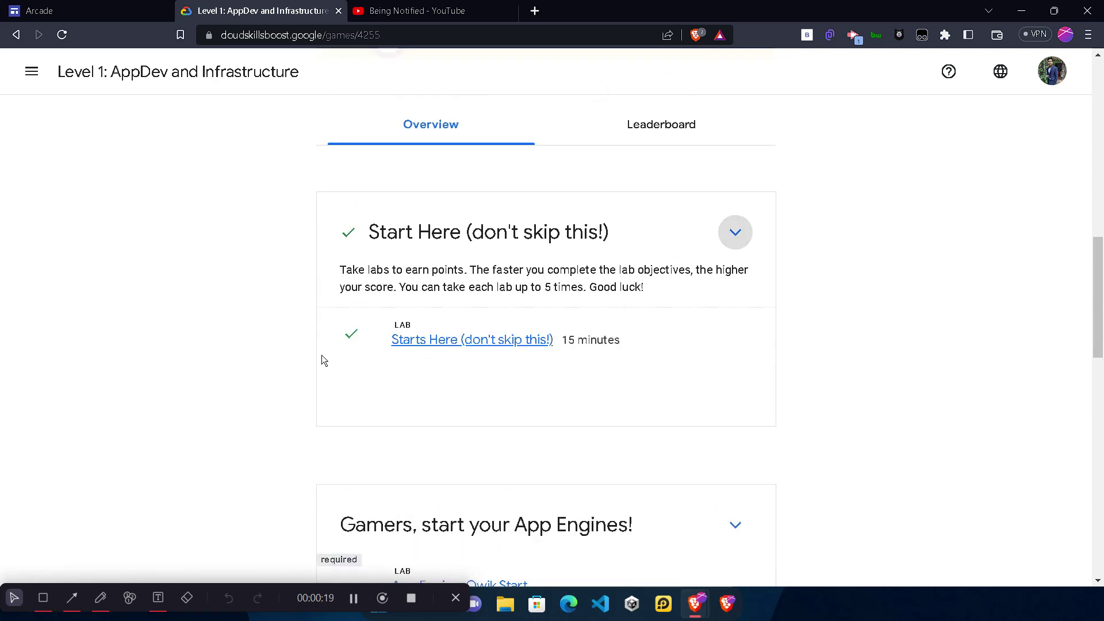
pyautogui.scroll(-1, 585, 414)
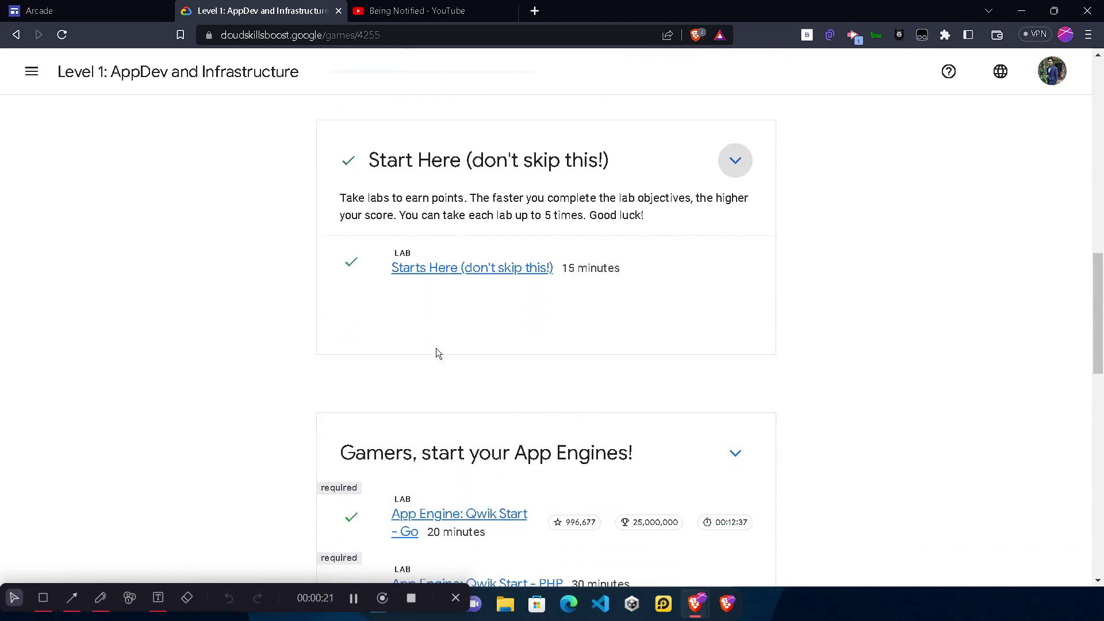
pyautogui.scroll(-2, 502, 363)
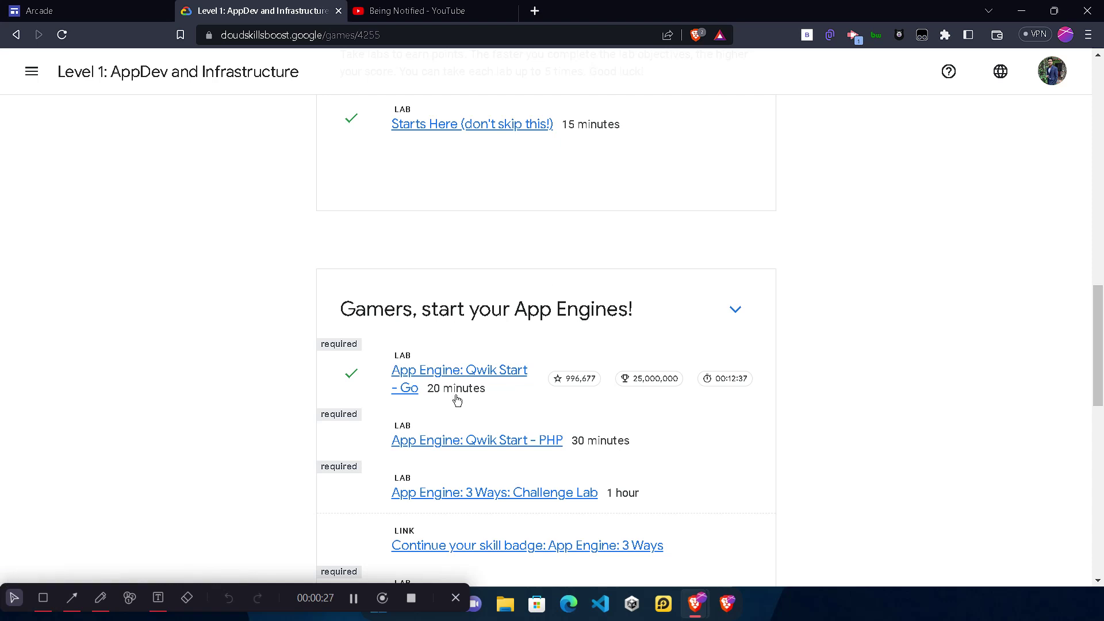
pyautogui.scroll(-2, 454, 397)
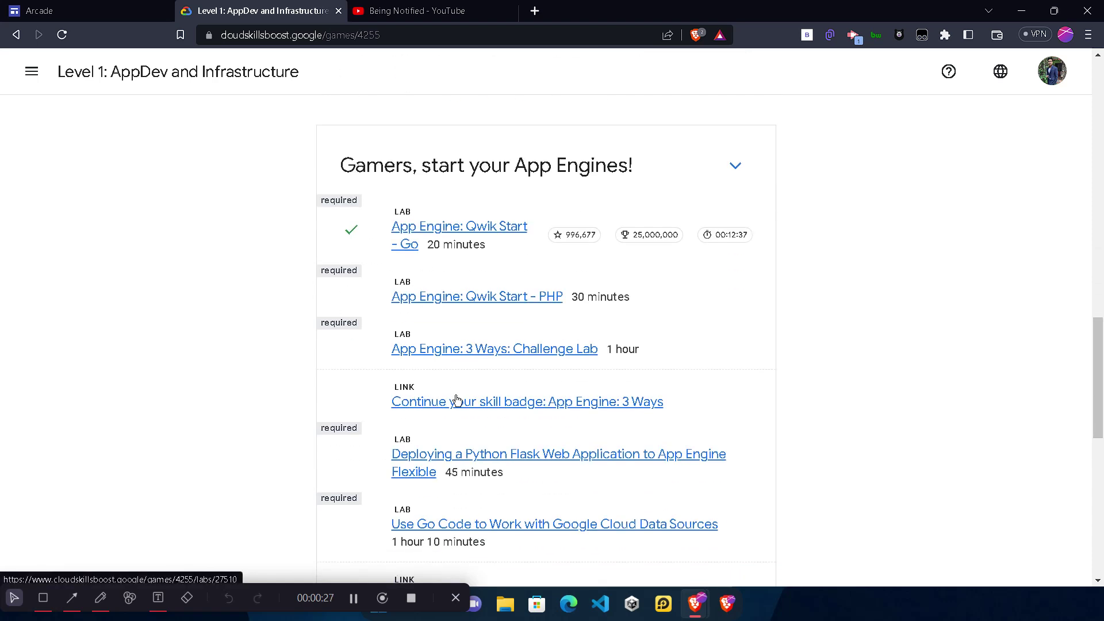
pyautogui.click(484, 298)
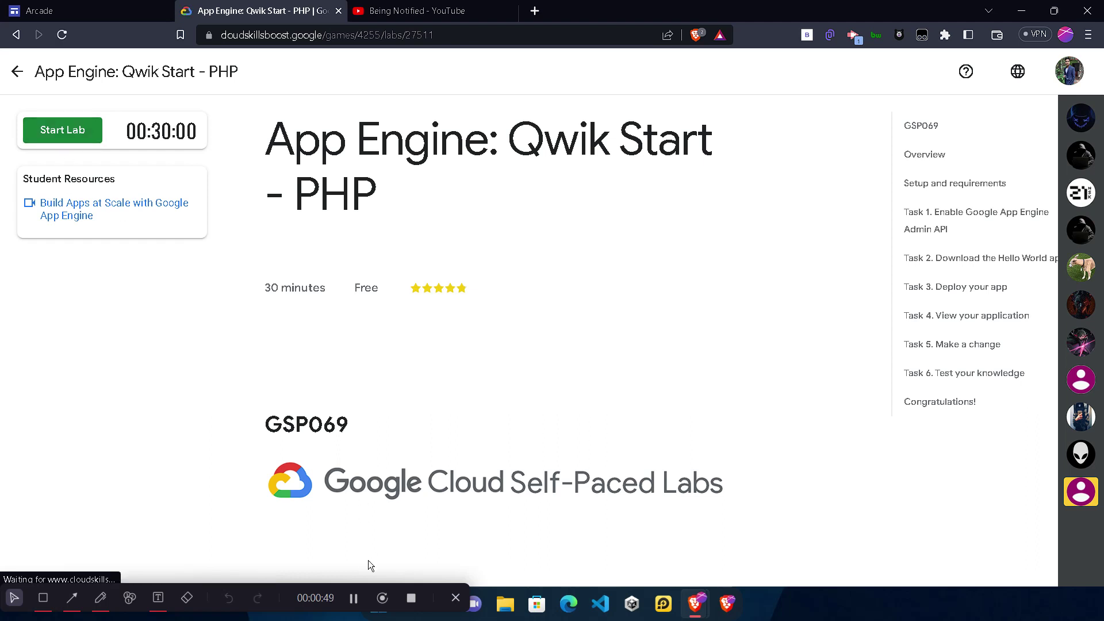
# - Start the lab and open its Google Cloud console link in a private window
pyautogui.click(49, 134)
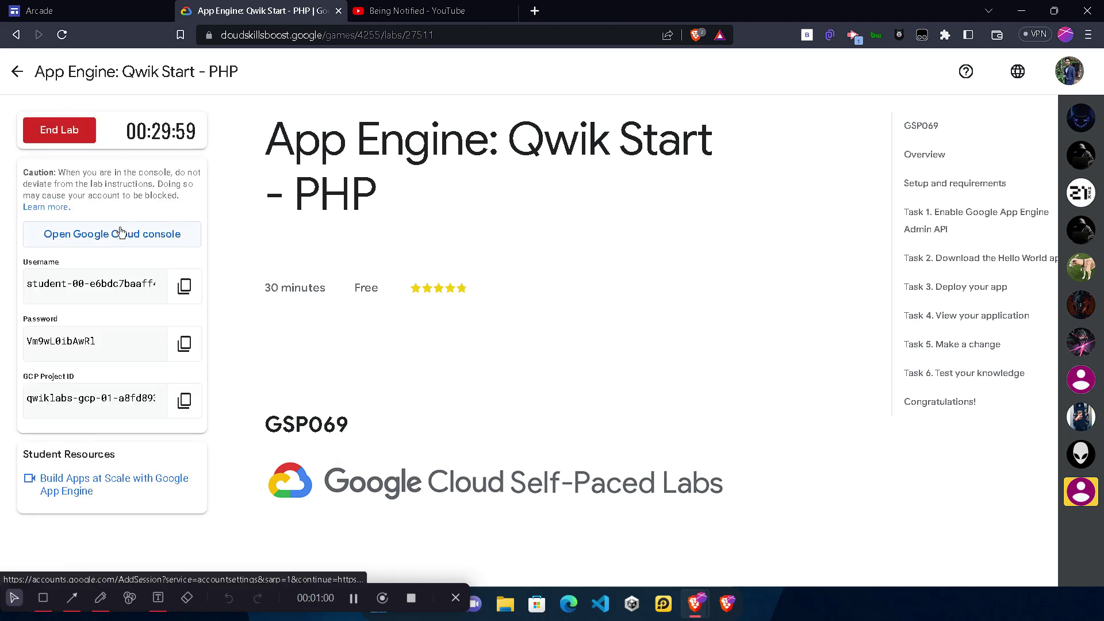
pyautogui.rightClick(118, 235)
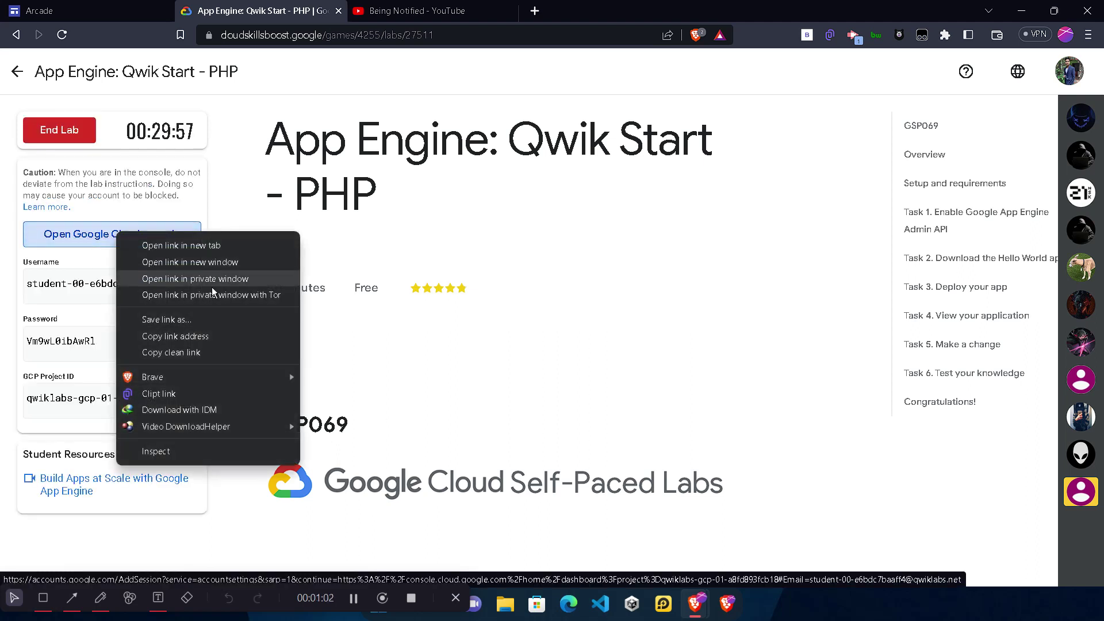
pyautogui.click(247, 278)
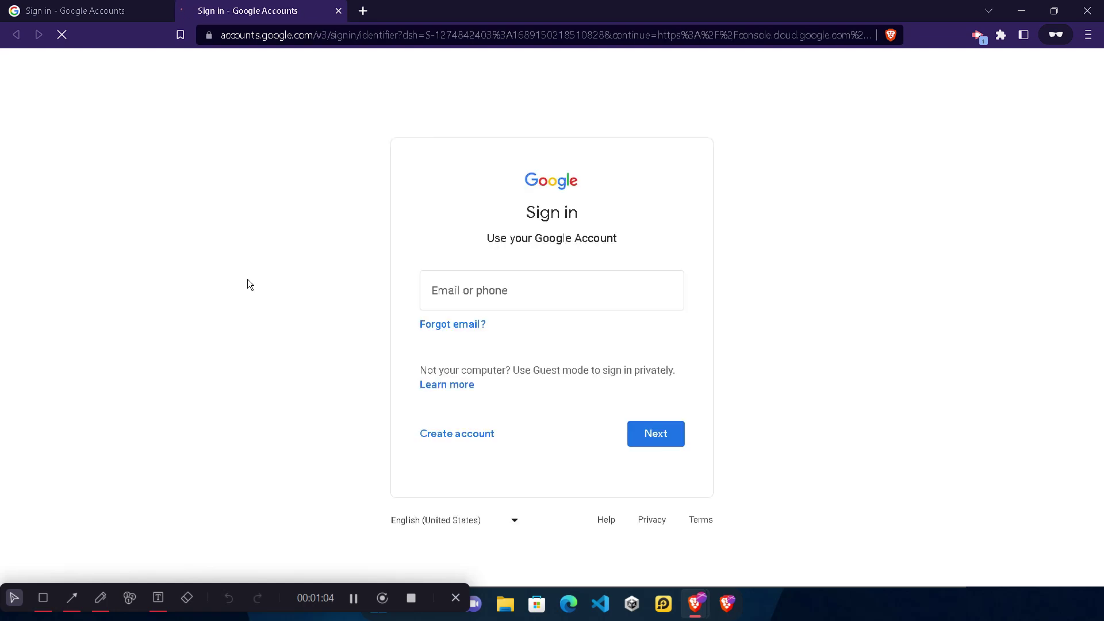
# - Submit the lab account's e-mail on the Google sign-in page and close the duplicate sign-in tab
pyautogui.hotkey('ctrl', 'v')
pyautogui.click(167, 10)
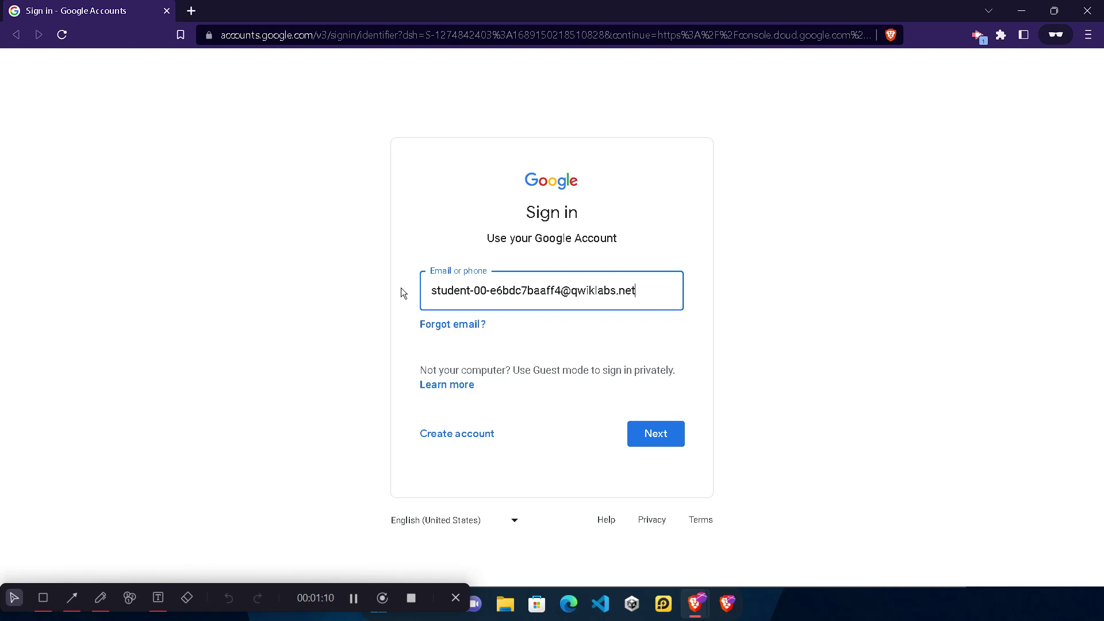
pyautogui.click(633, 439)
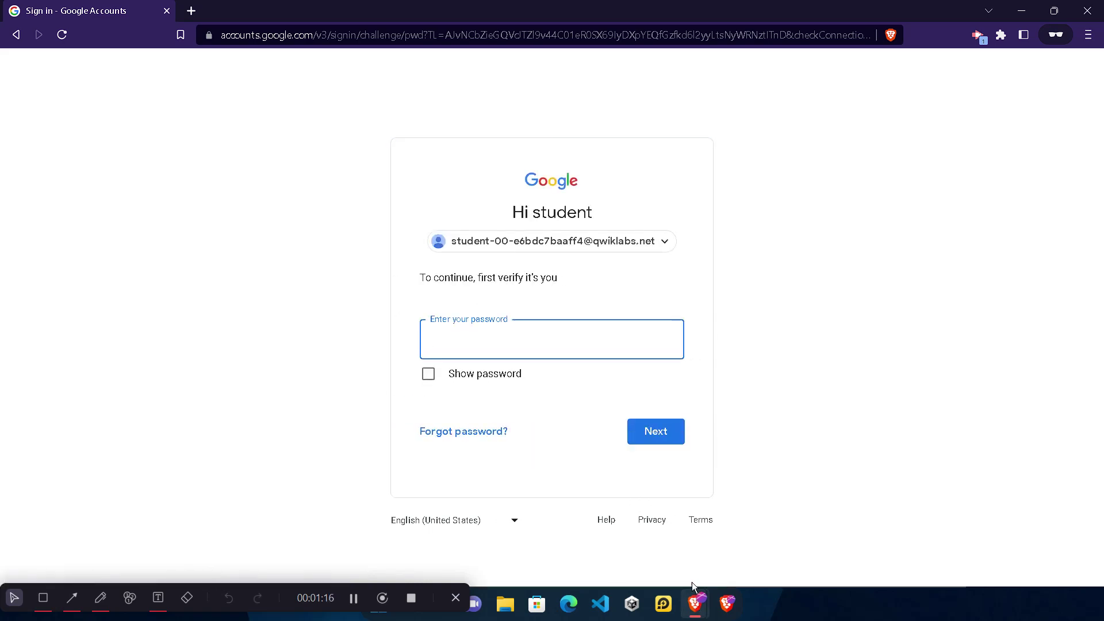
# - Copy the account password from the lab page and submit it in the Google sign-in form
pyautogui.hotkey('alt', 'Tab')
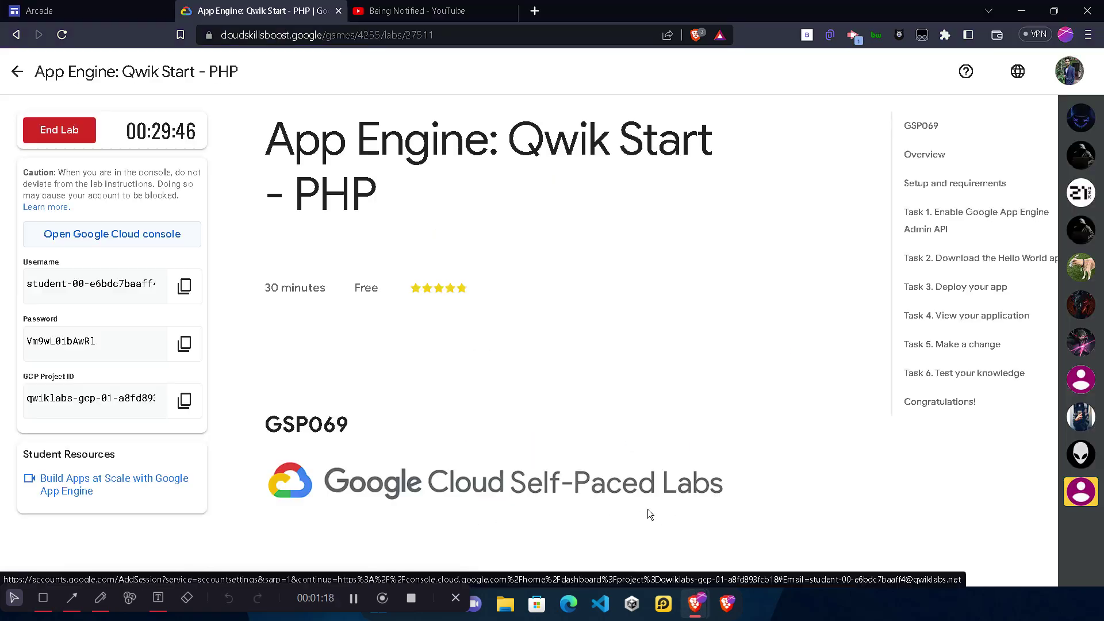
pyautogui.click(184, 346)
pyautogui.hotkey('alt', 'Tab')
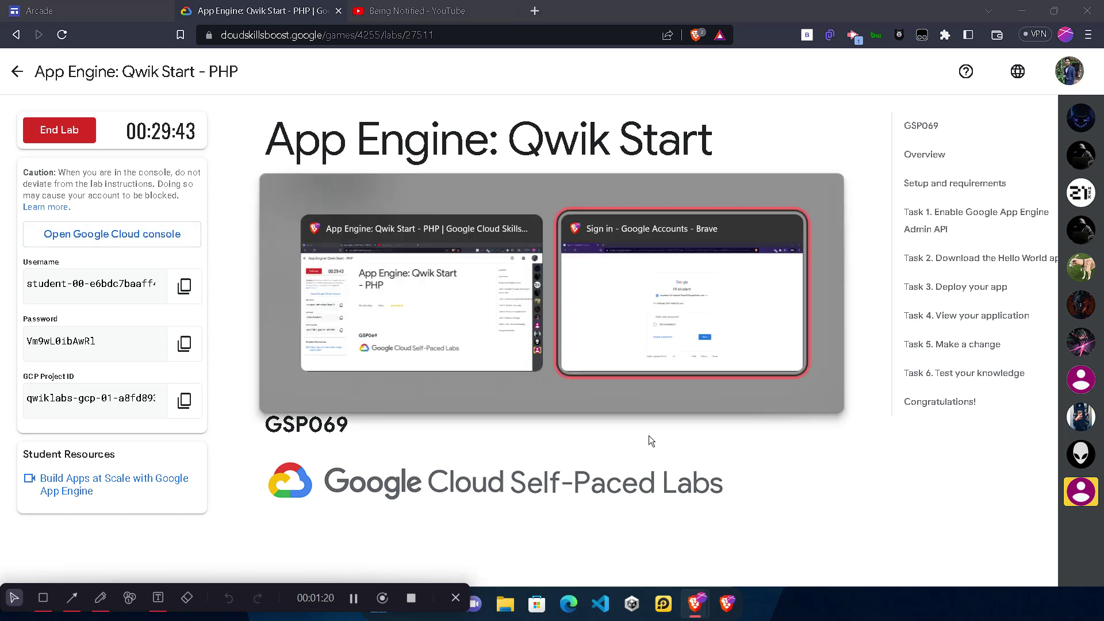
pyautogui.hotkey('ctrl', 'v')
pyautogui.click(648, 436)
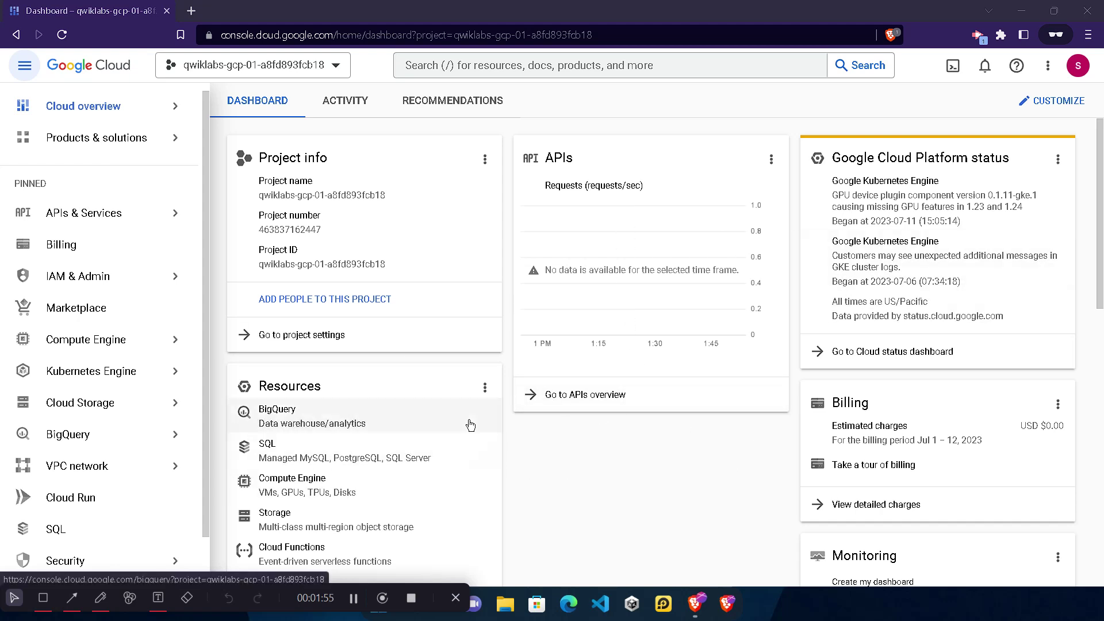
# - Activate Cloud Shell for the lab project and focus its terminal
pyautogui.click(949, 68)
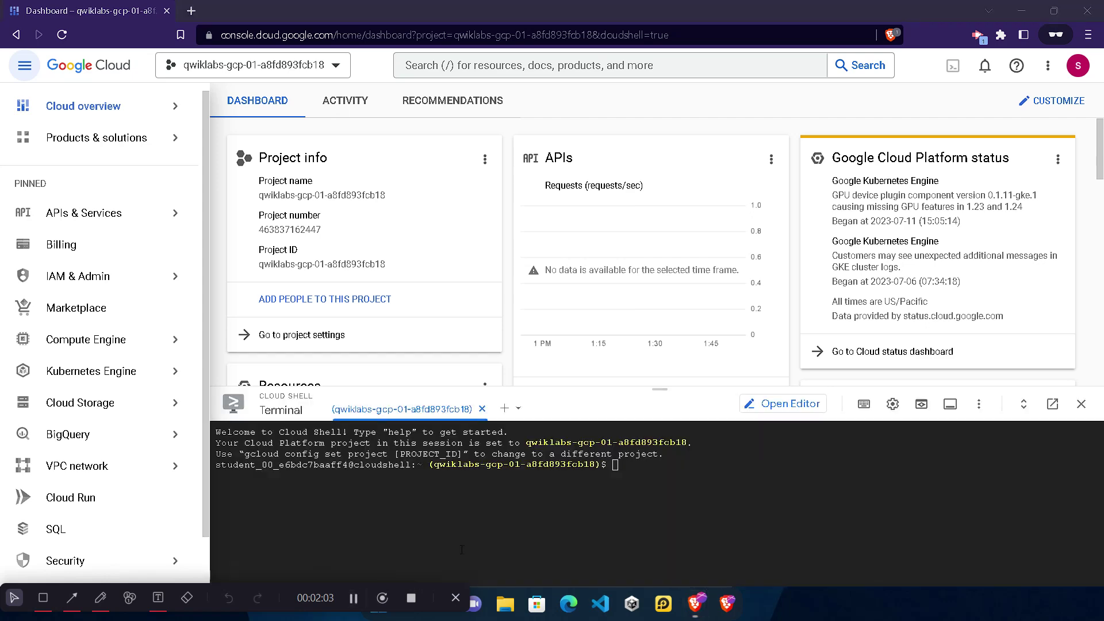
pyautogui.click(583, 470)
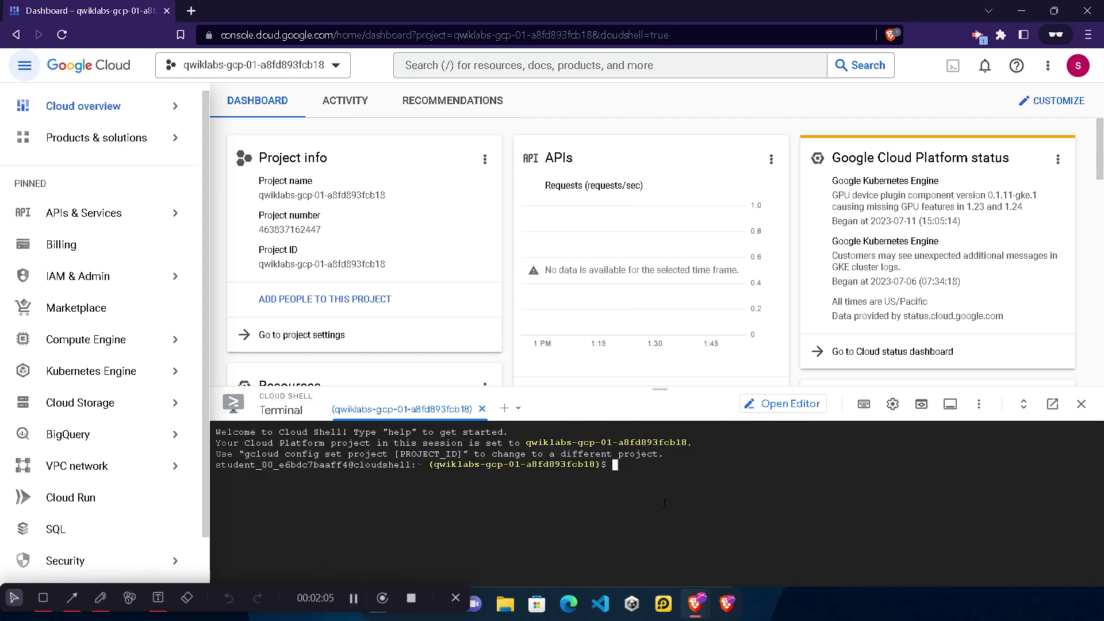
# - Copy the command "gcloud config set compute/region us-east1" from the region section of the lab instructions
pyautogui.moveTo(694, 602)
pyautogui.click(626, 525)
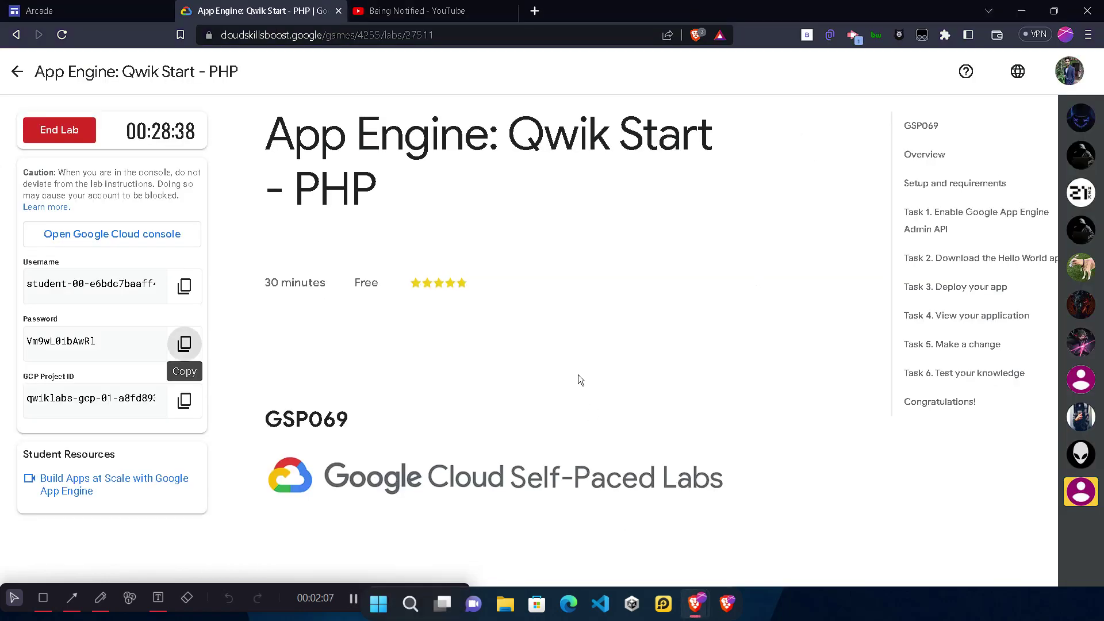
pyautogui.scroll(-5, 581, 367)
pyautogui.scroll(-20, 581, 367)
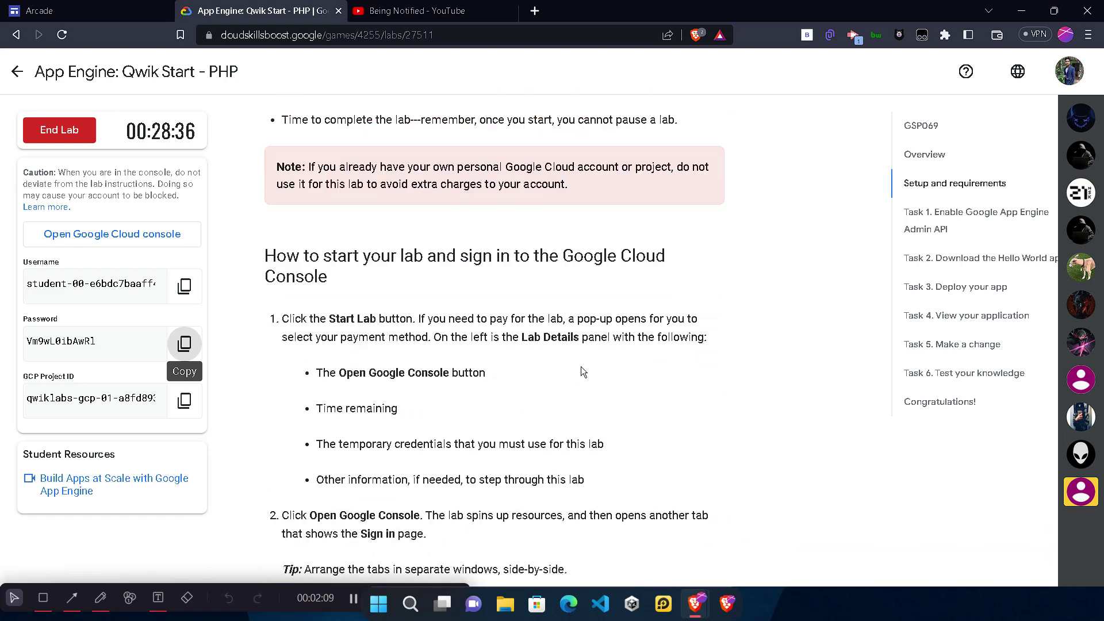
pyautogui.scroll(-18, 379, 414)
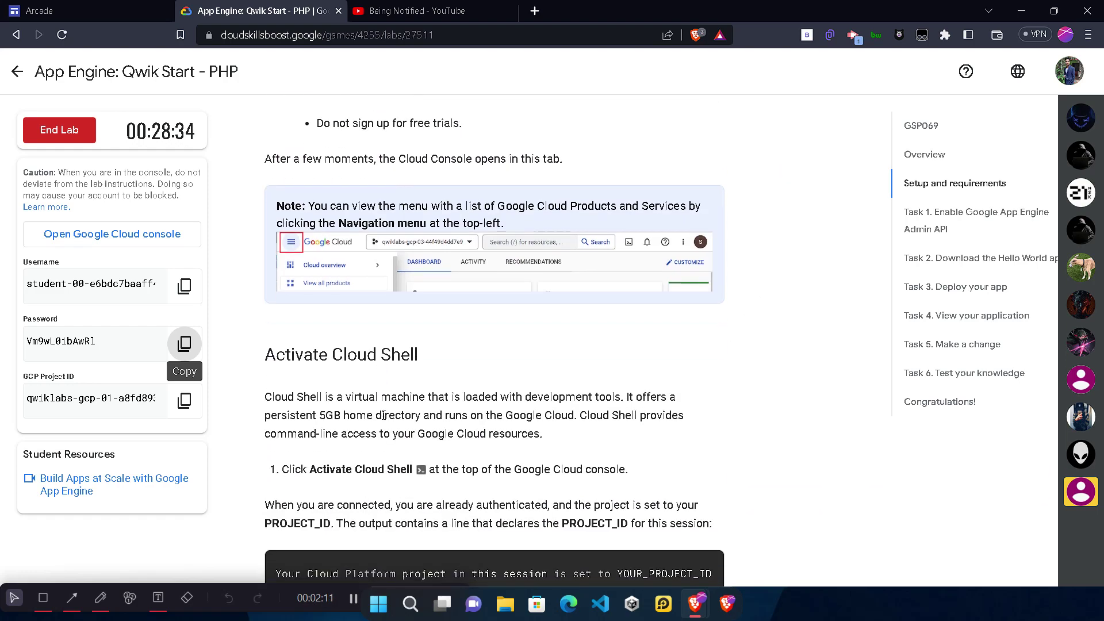
pyautogui.scroll(-8, 403, 412)
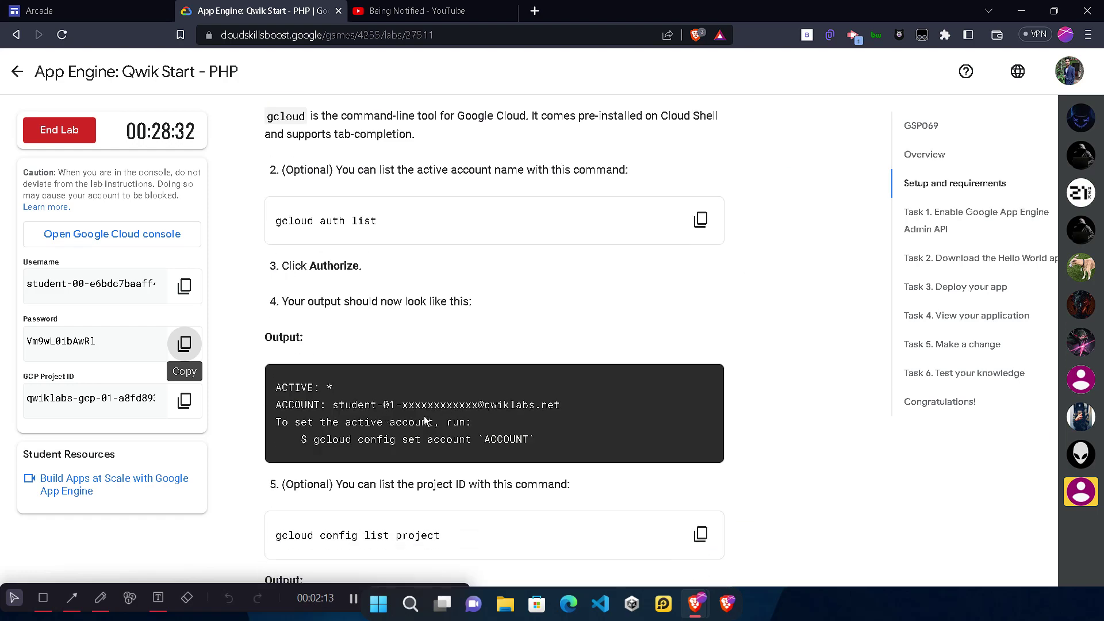
pyautogui.scroll(-3, 429, 409)
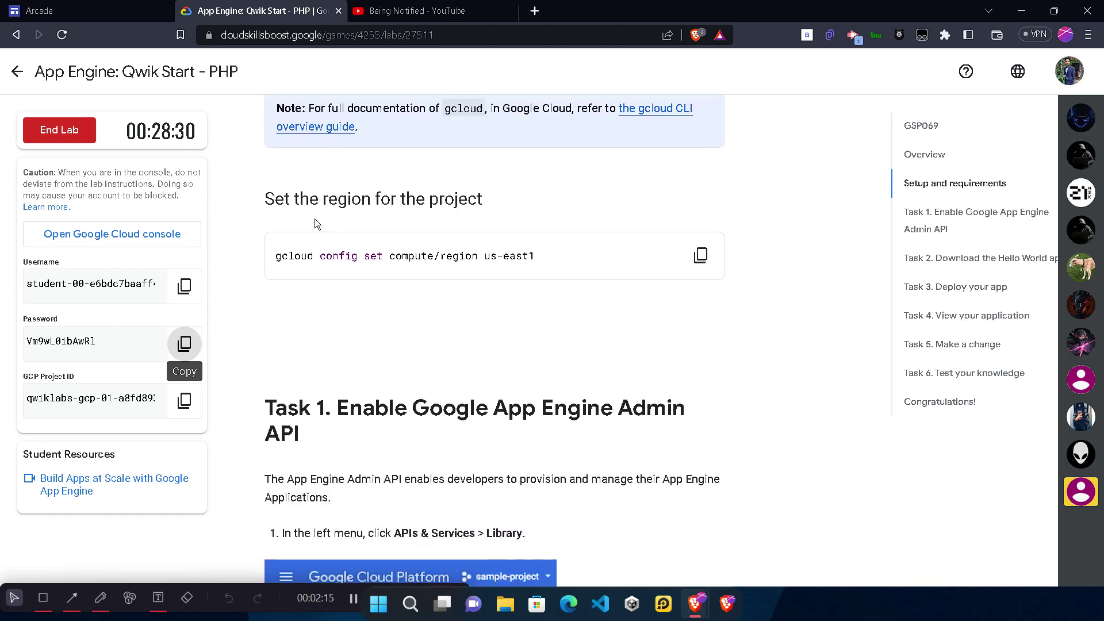
pyautogui.moveTo(275, 198); pyautogui.dragTo(479, 206)
pyautogui.click(479, 206)
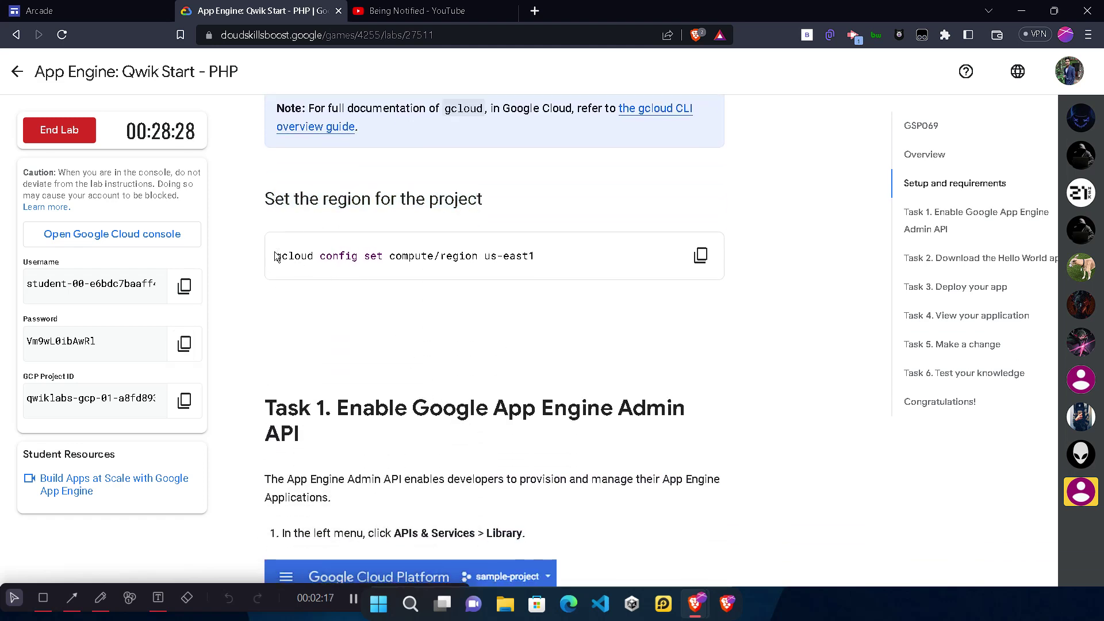
pyautogui.click(701, 255)
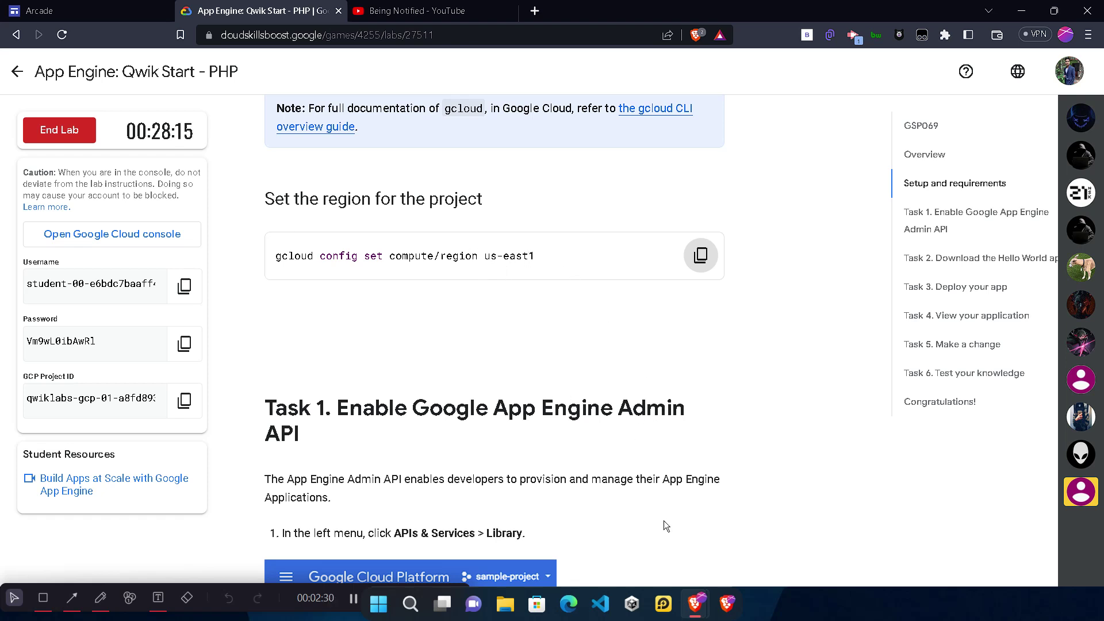
# - Run "gcloud config set compute/region us-east1" in Cloud Shell and authorize the use of the credentials
pyautogui.hotkey('alt', 'Tab')
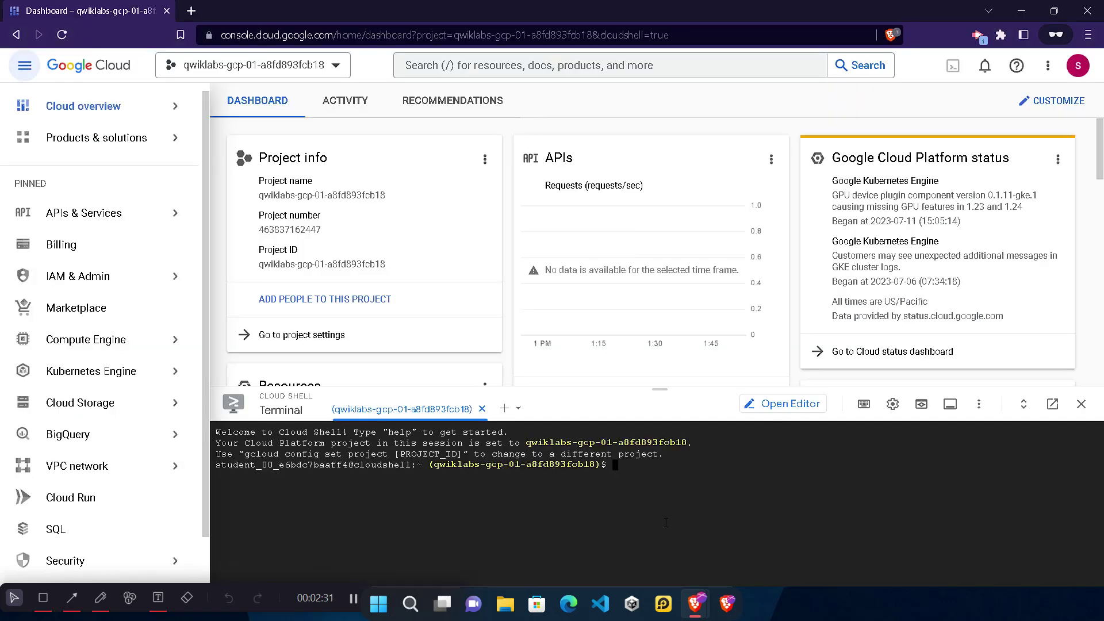
pyautogui.hotkey('ctrl', 'v')
pyautogui.press('Return')
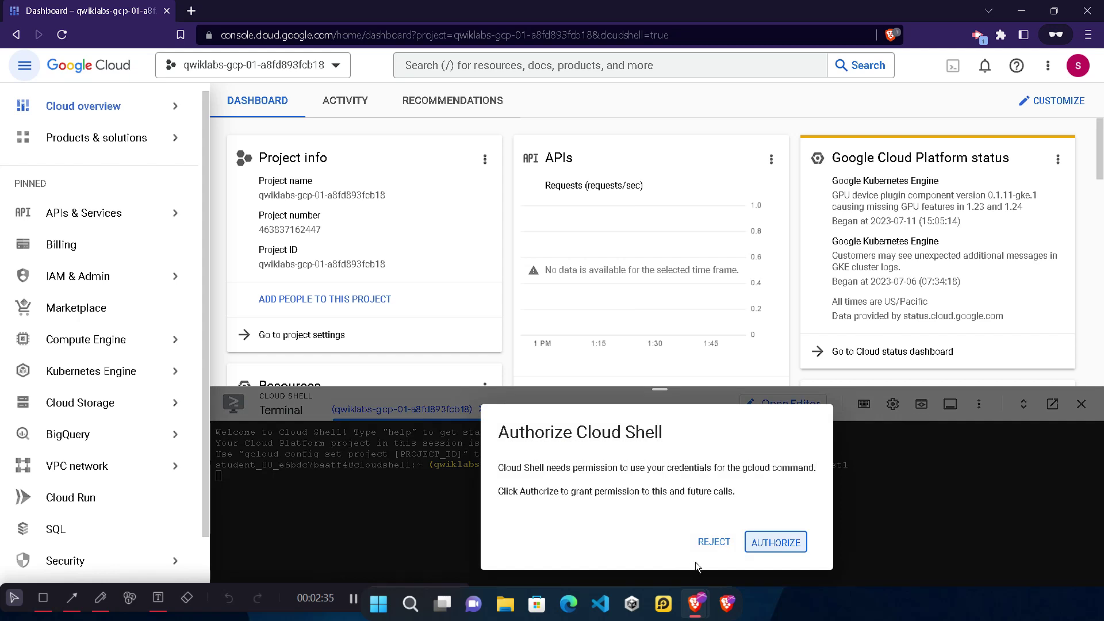
pyautogui.click(759, 546)
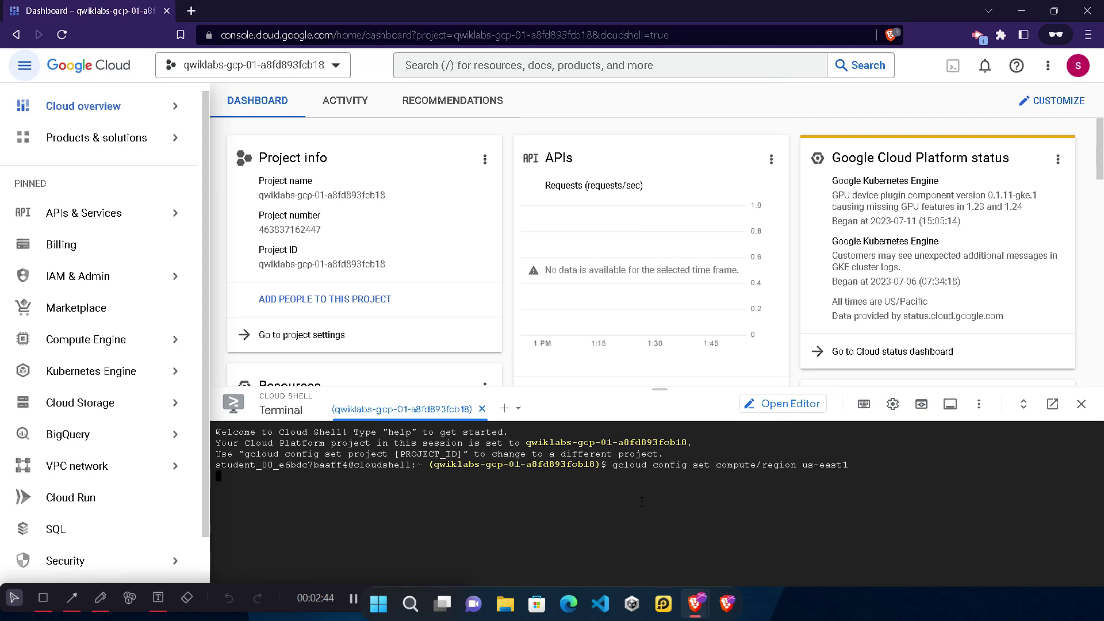
pyautogui.hotkey('alt', 'Tab')
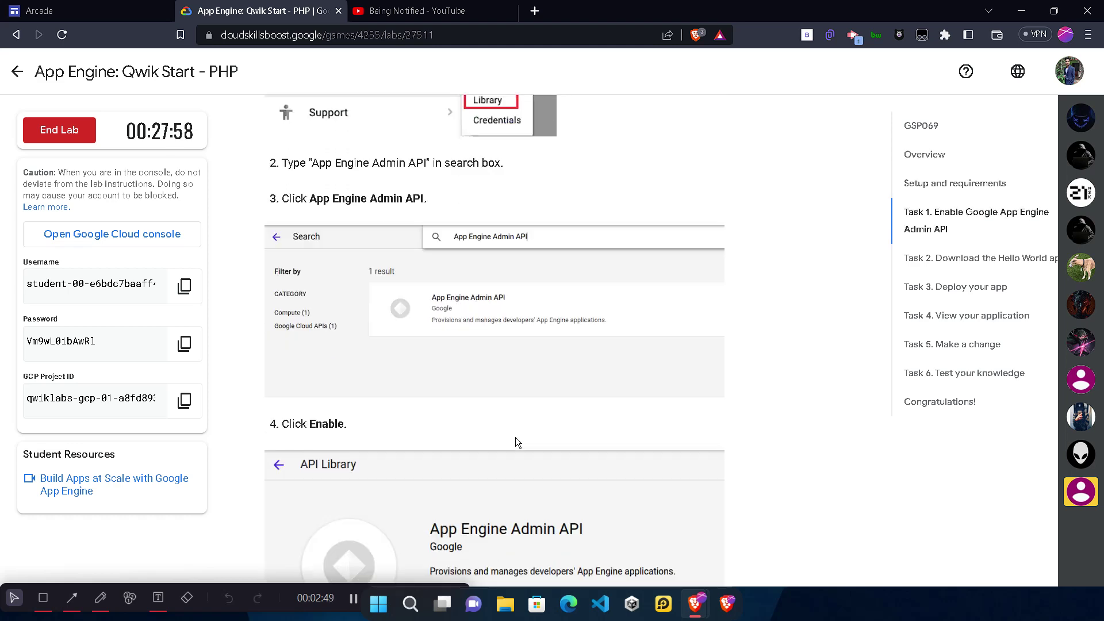
pyautogui.scroll(-5, 515, 437)
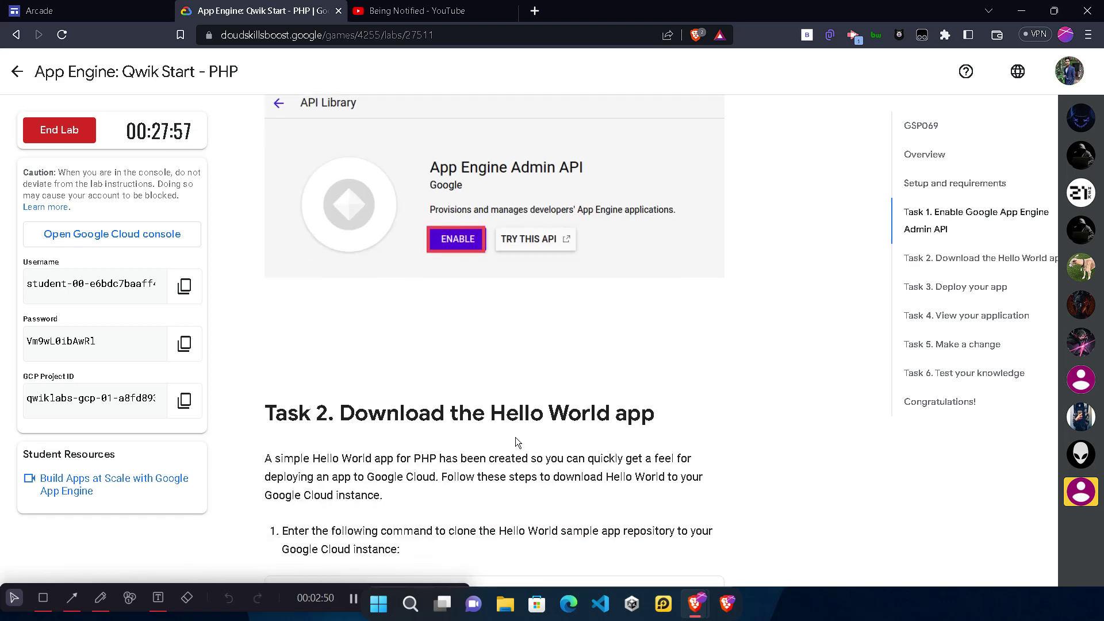
pyautogui.scroll(-4, 515, 437)
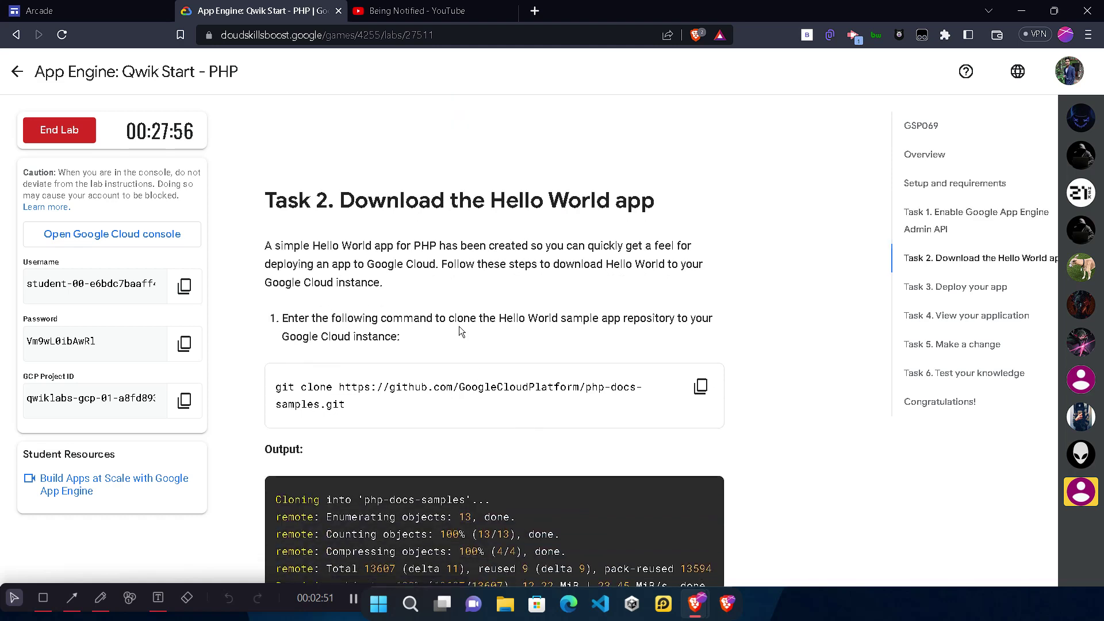
pyautogui.click(701, 386)
pyautogui.hotkey('alt', 'Tab')
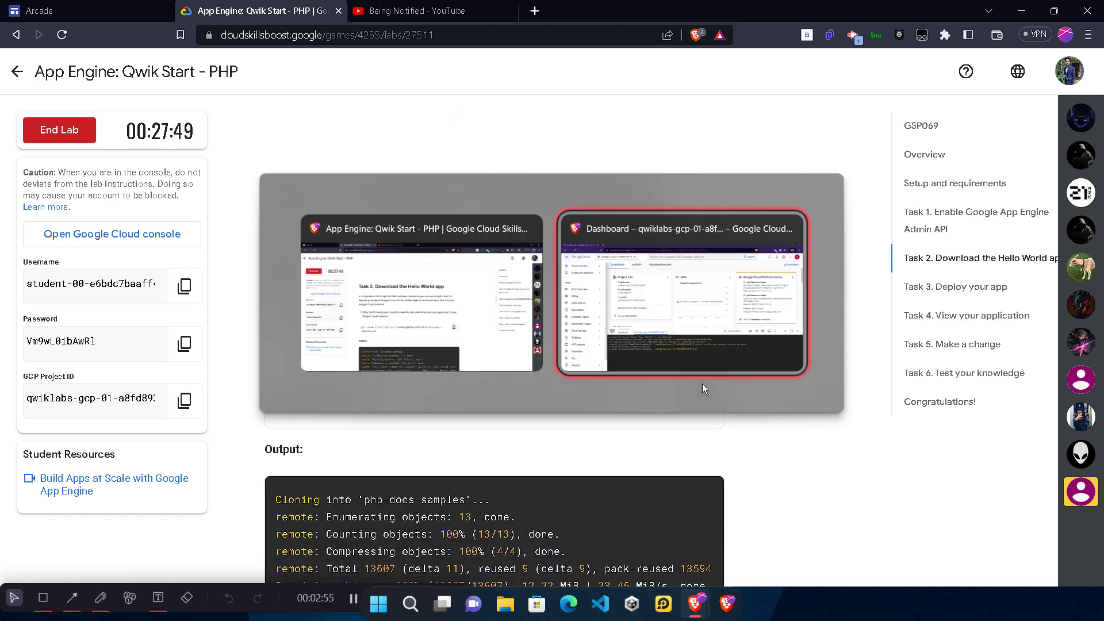
pyautogui.hotkey('ctrl', 'v')
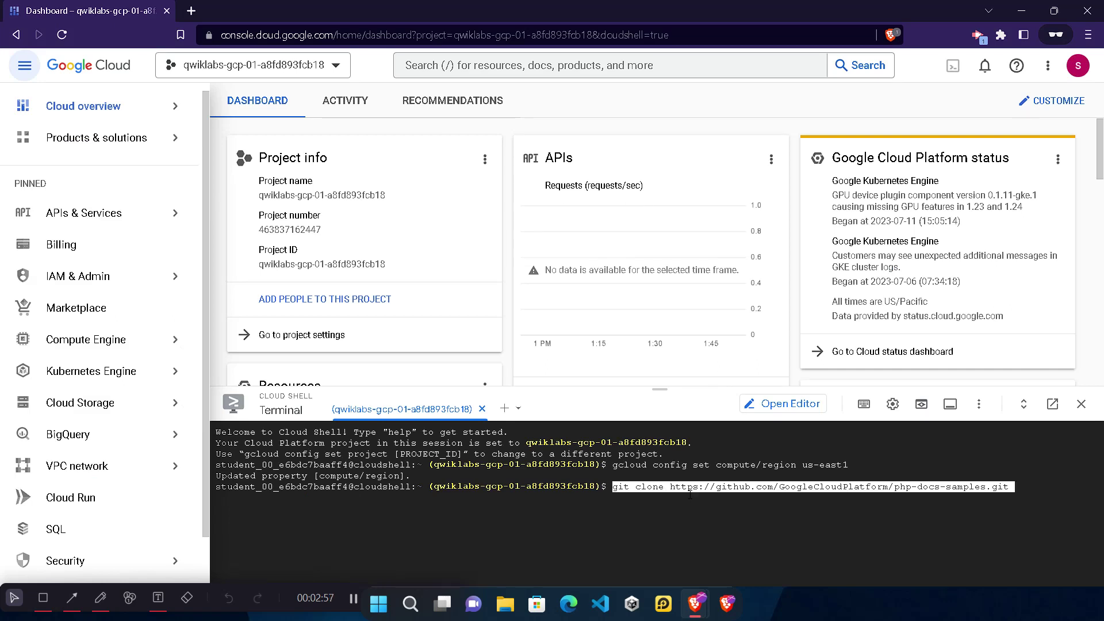
pyautogui.press('Return')
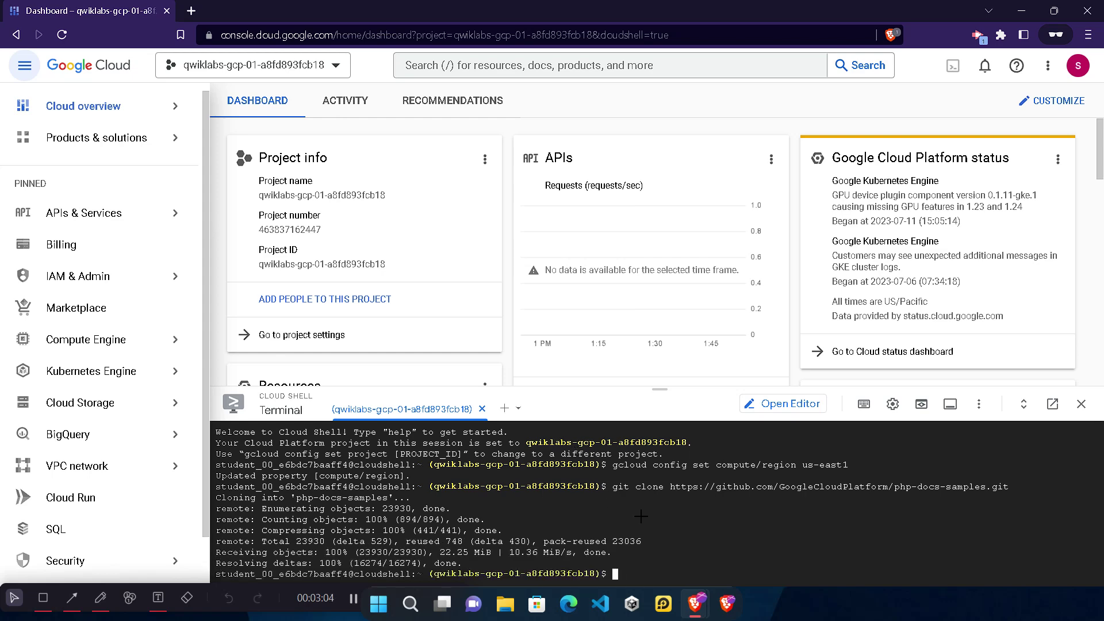
# - Copy "cd php-docs-samples/appengine/standard/helloworld" from Task 2 of the lab instructions and run it in Cloud Shell
pyautogui.hotkey('alt', 'Tab')
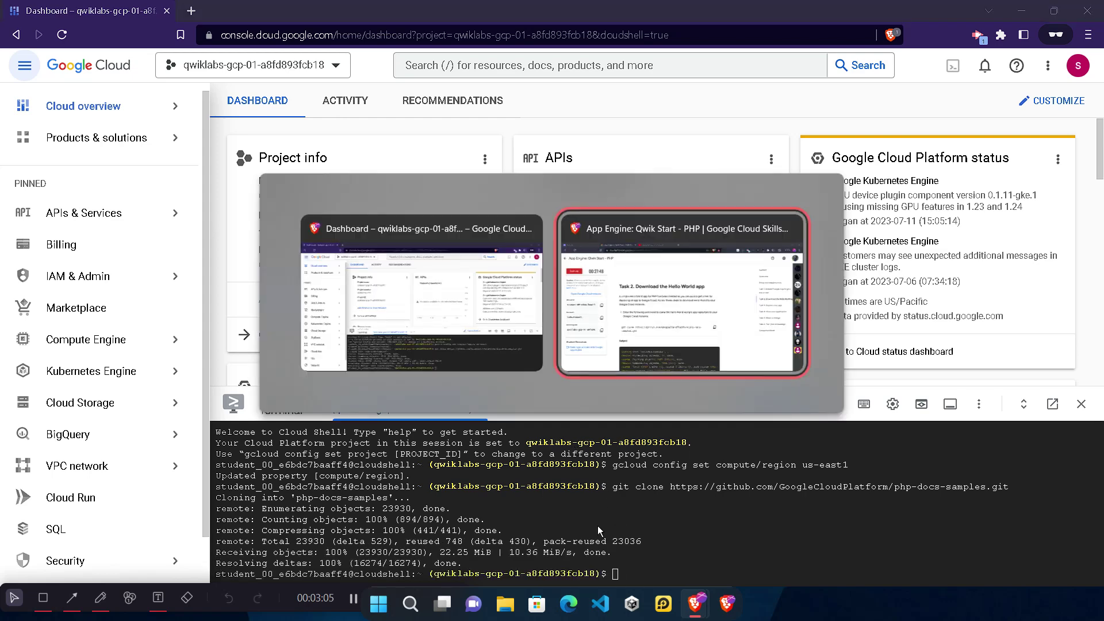
pyautogui.scroll(-7, 598, 512)
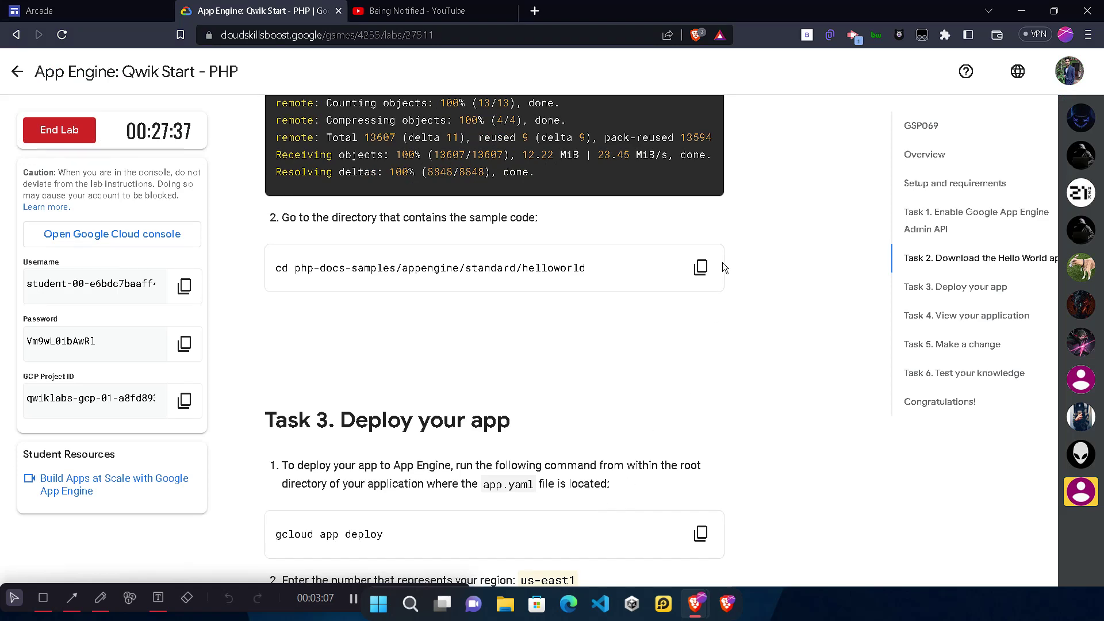
pyautogui.click(702, 275)
pyautogui.hotkey('alt', 'Tab')
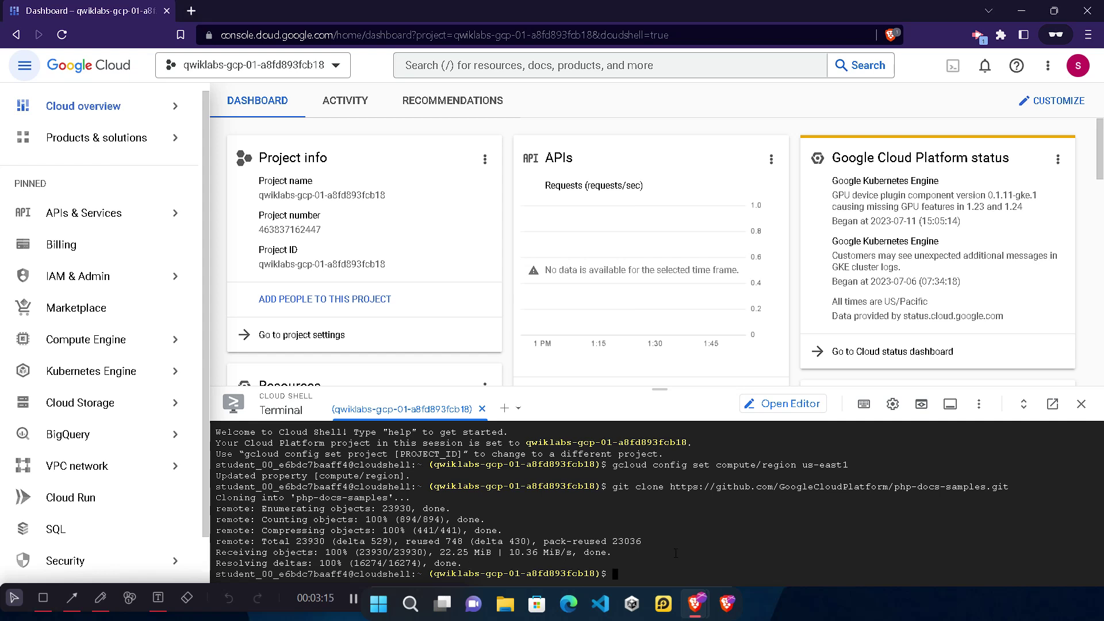
pyautogui.hotkey('ctrl', 'v')
pyautogui.press('Return')
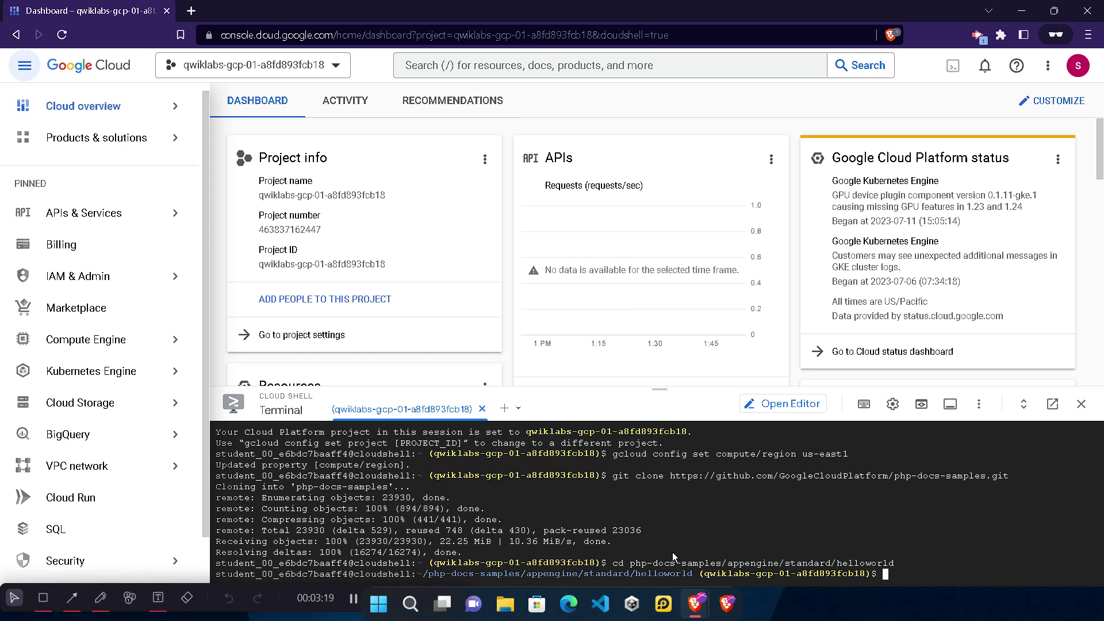
# - Copy "gcloud app deploy" from Task 3 of the lab instructions and run it in Cloud Shell
pyautogui.hotkey('alt', 'Tab')
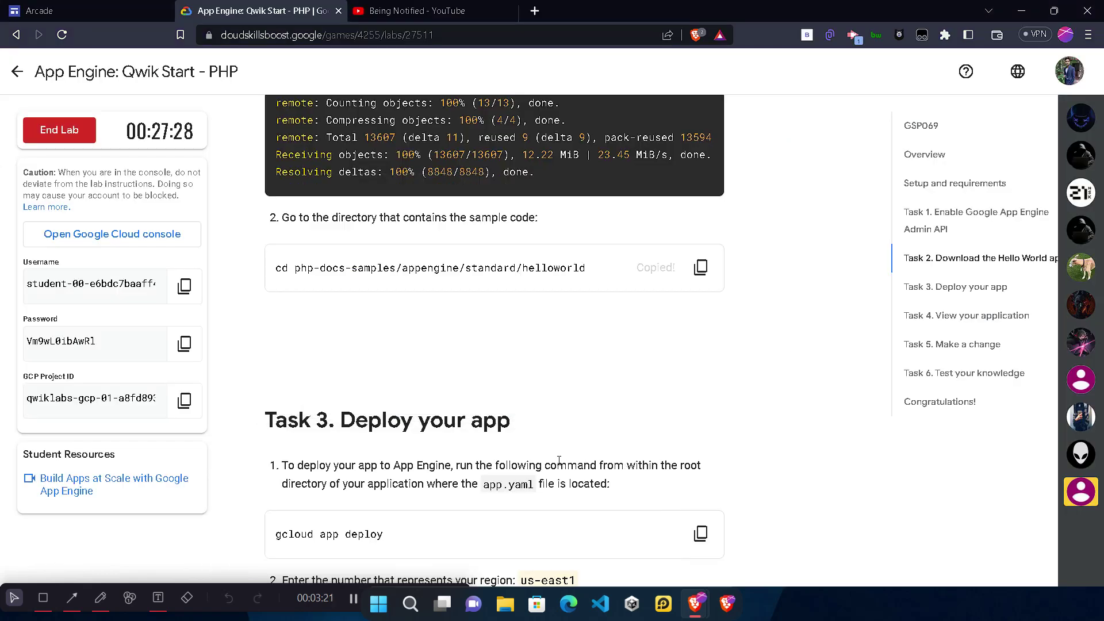
pyautogui.scroll(-4, 560, 465)
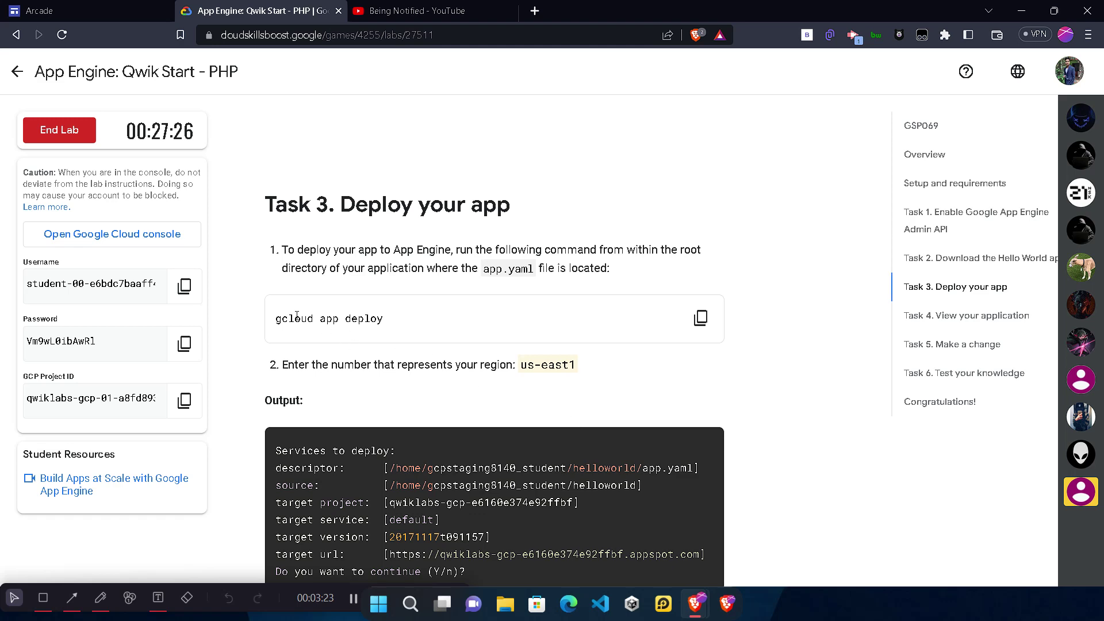
pyautogui.click(709, 326)
pyautogui.hotkey('alt', 'Tab')
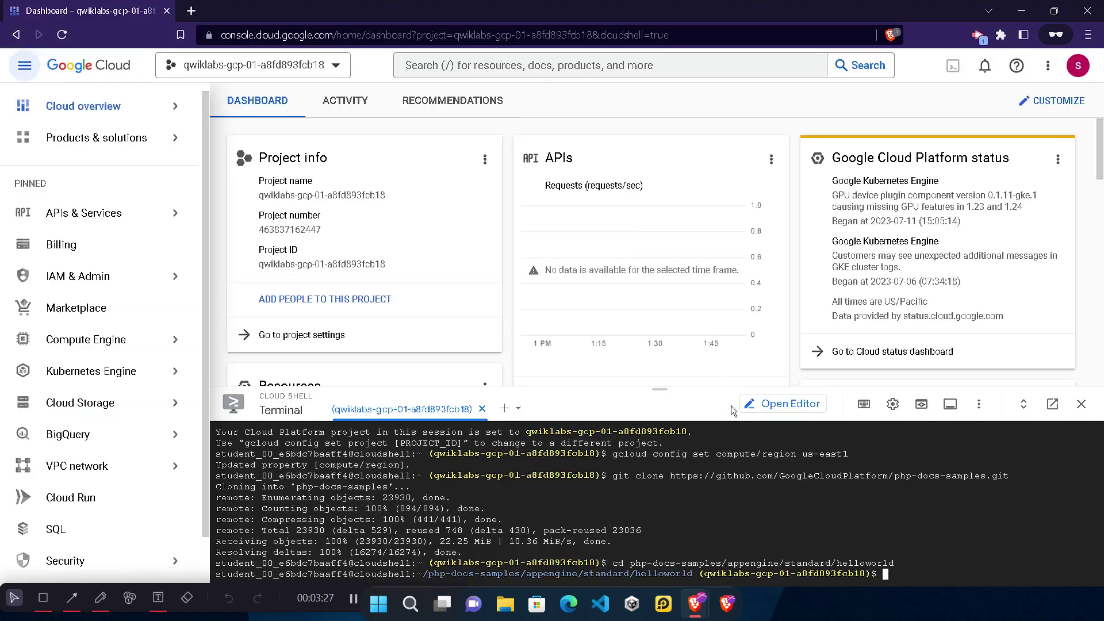
pyautogui.hotkey('ctrl', 'v')
pyautogui.press('Return')
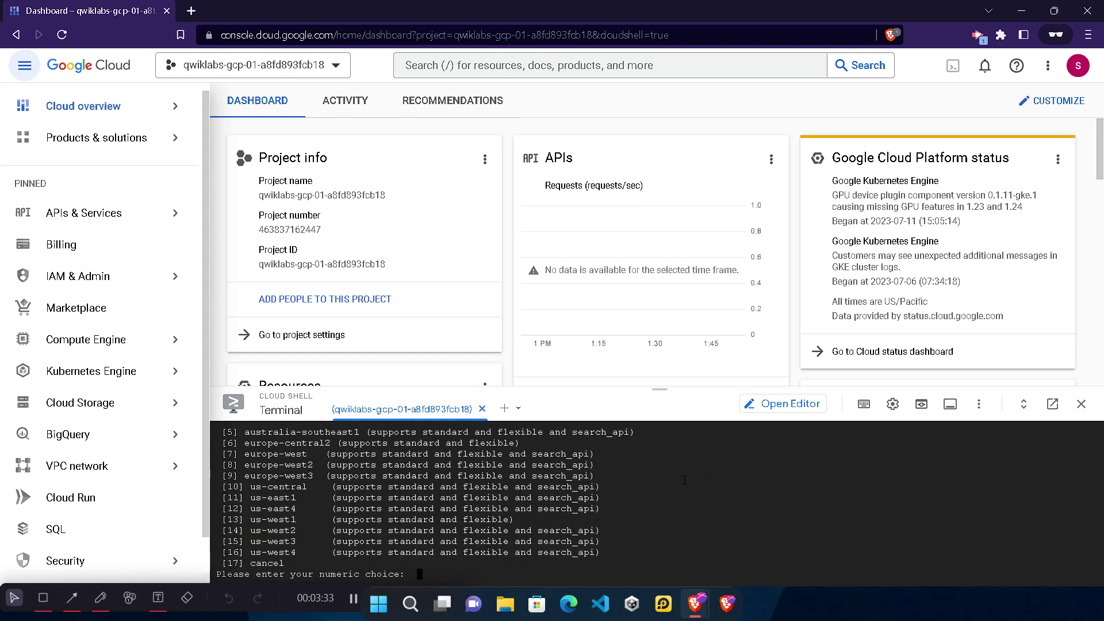
# - Look up the project region in the lab instructions, enter 11 for us-east1 in Cloud Shell, and confirm the deployment with Y
pyautogui.hotkey('alt', 'Tab')
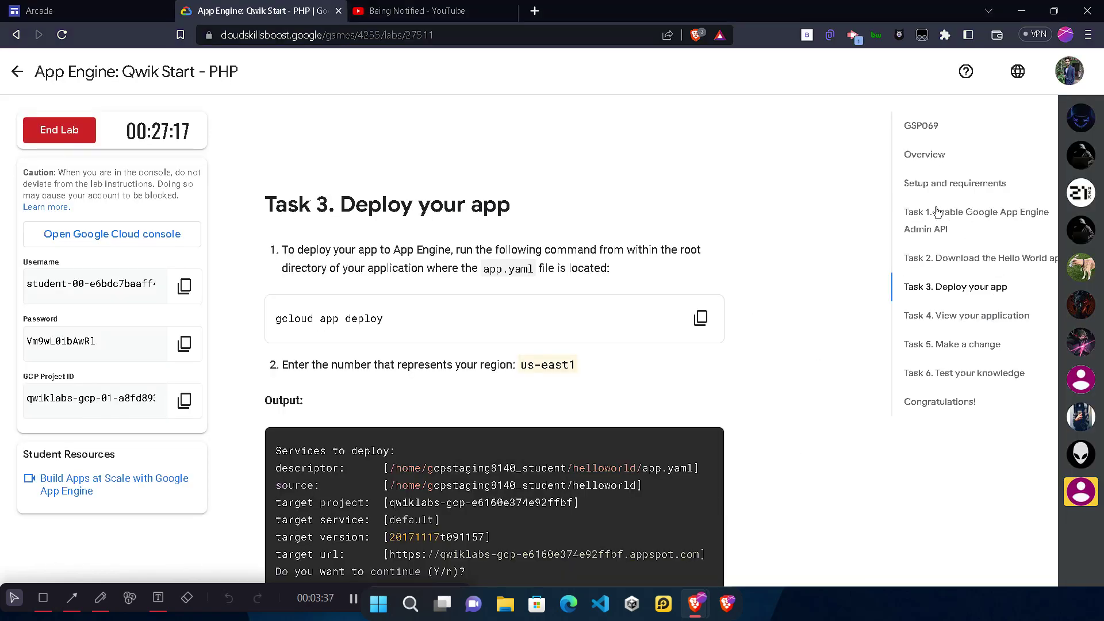
pyautogui.click(937, 212)
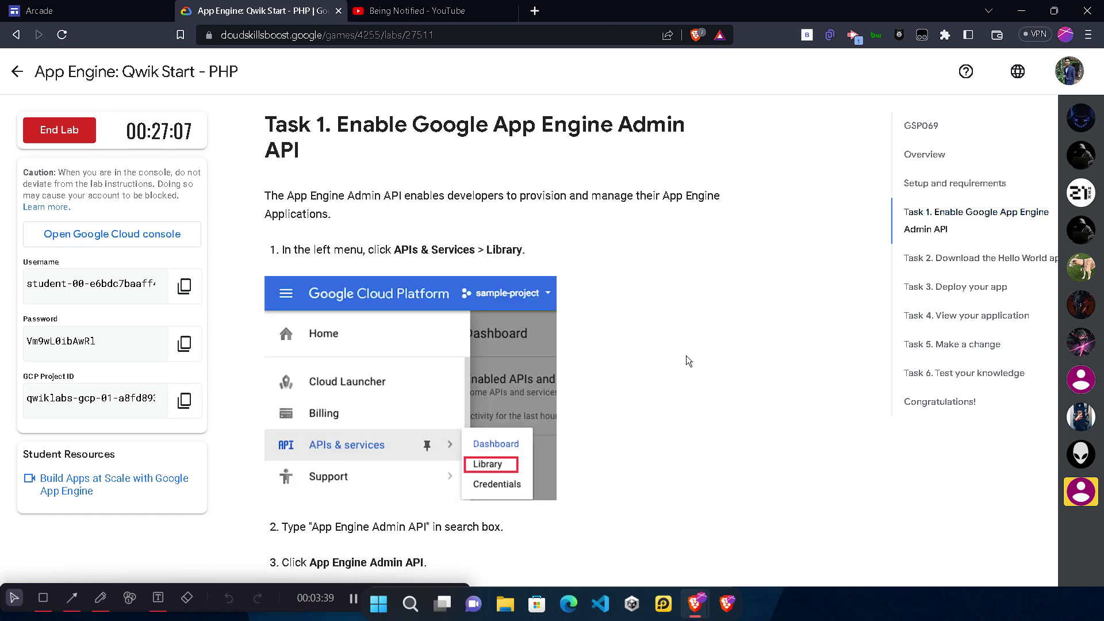
pyautogui.scroll(3, 511, 291)
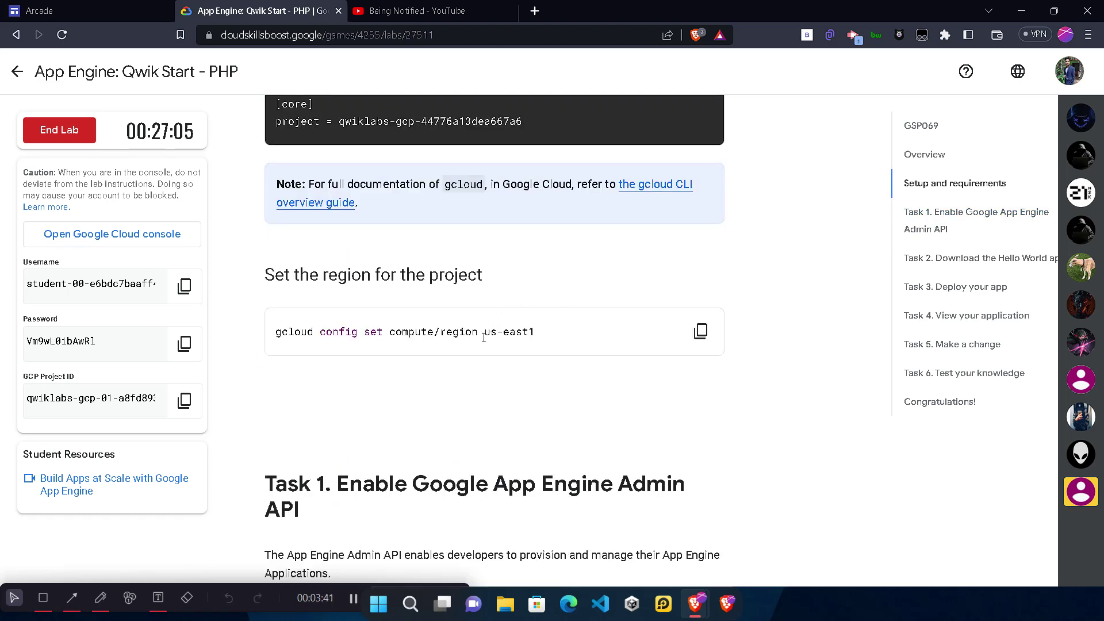
pyautogui.moveTo(483, 337); pyautogui.dragTo(540, 337)
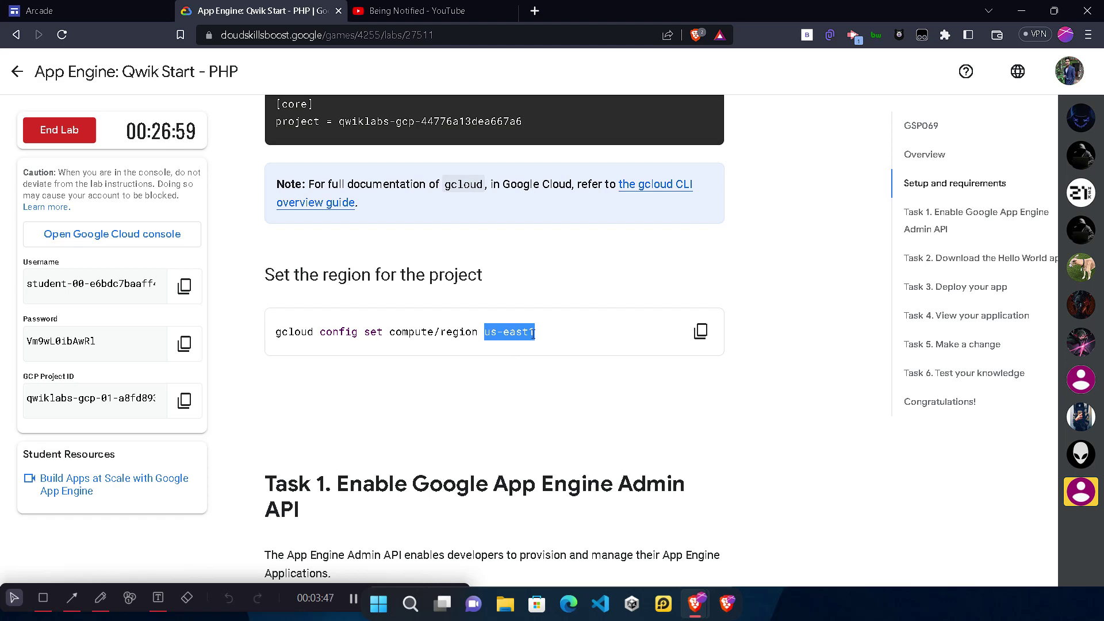
pyautogui.hotkey('alt', 'Tab')
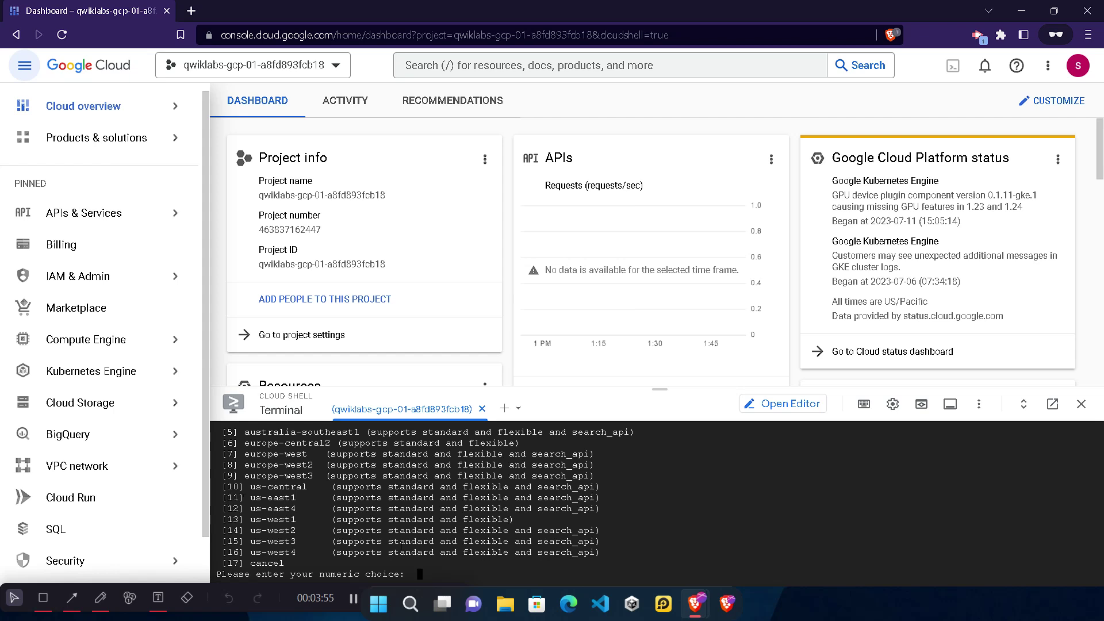
pyautogui.write('11')
pyautogui.press('Return')
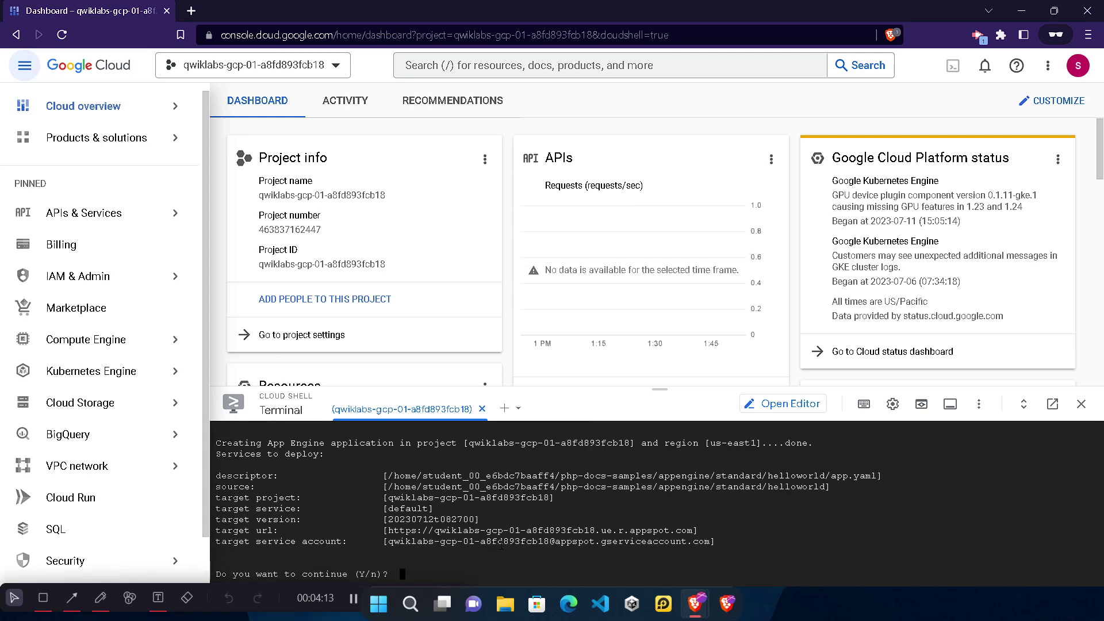
pyautogui.write('Y')
pyautogui.press('Return')
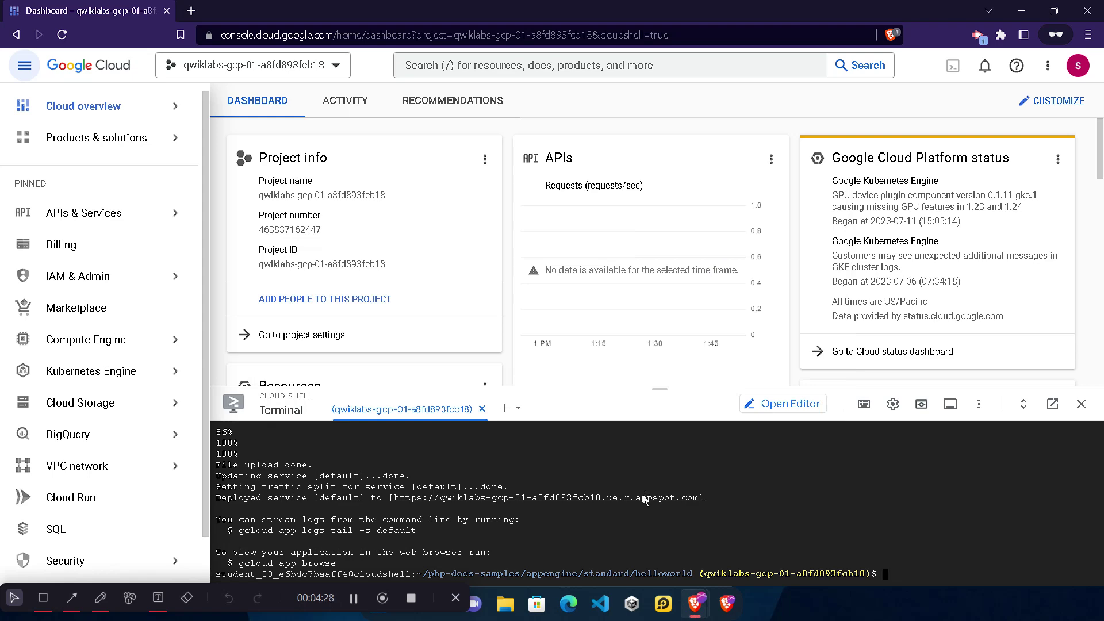
# - Copy "gcloud app browse" from Task 4 of the lab instructions and run it in Cloud Shell
pyautogui.hotkey('alt', 'Tab')
pyautogui.scroll(-15, 658, 455)
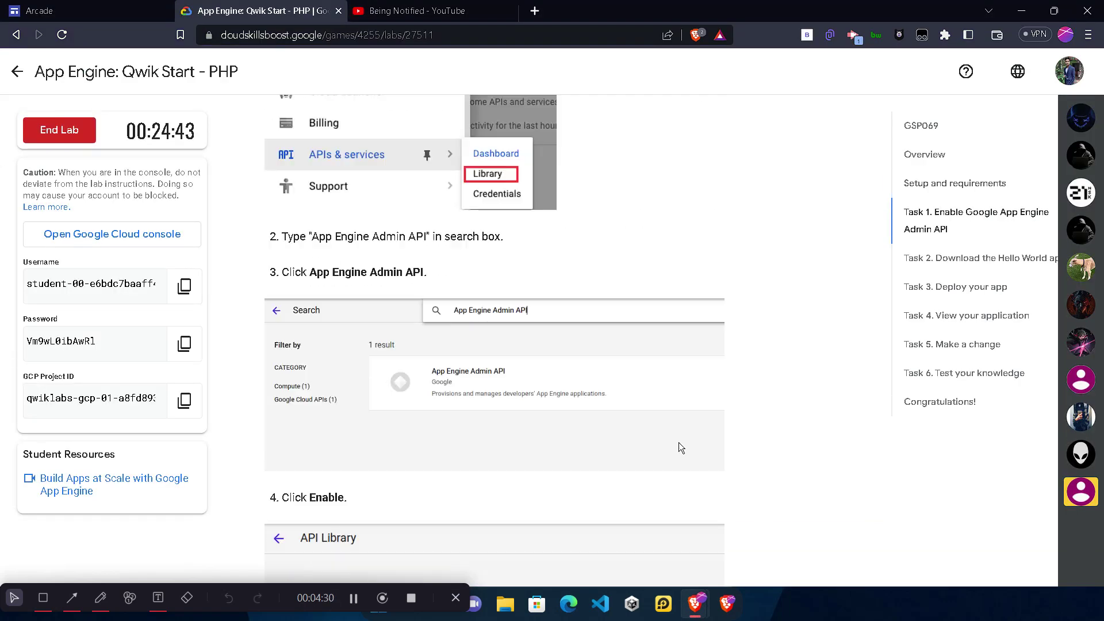
pyautogui.click(914, 315)
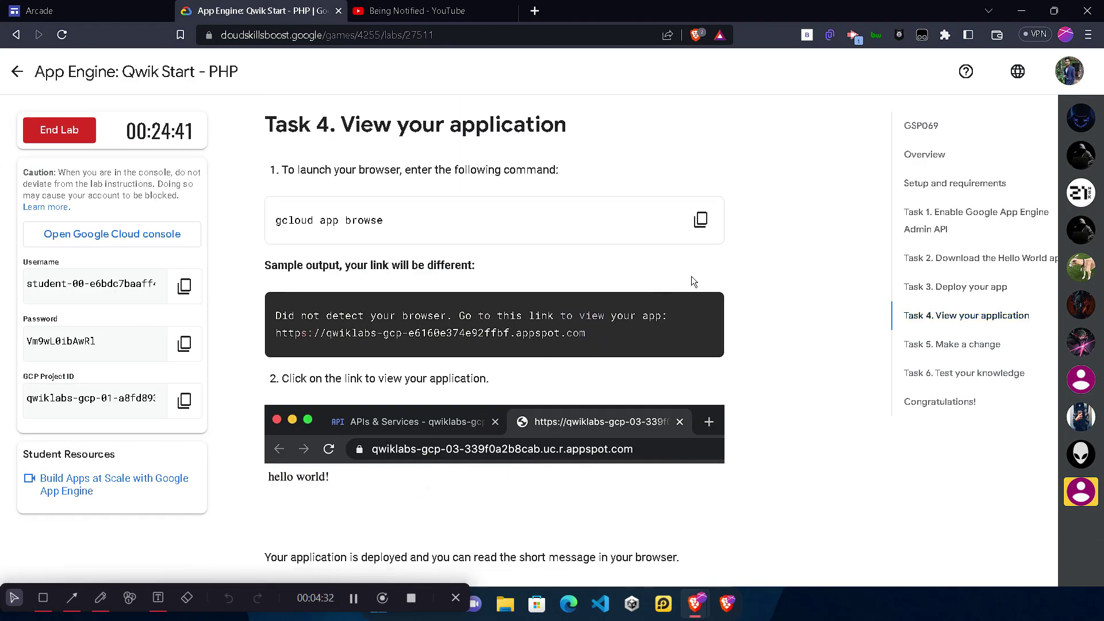
pyautogui.click(696, 231)
pyautogui.hotkey('alt', 'Tab')
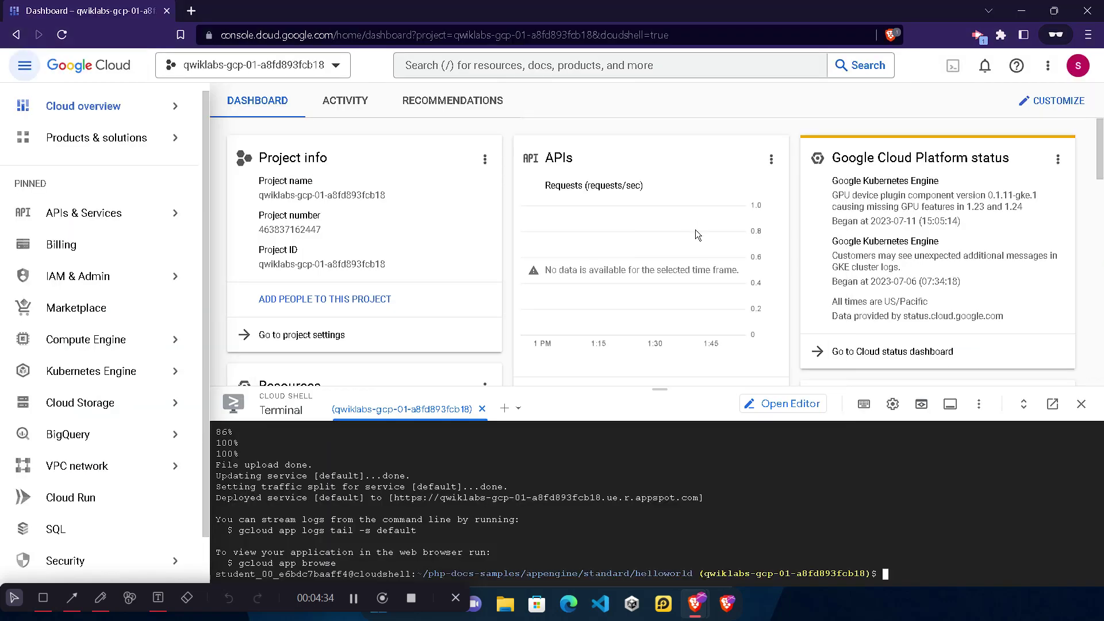
pyautogui.hotkey('ctrl', 'v')
pyautogui.press('Return')
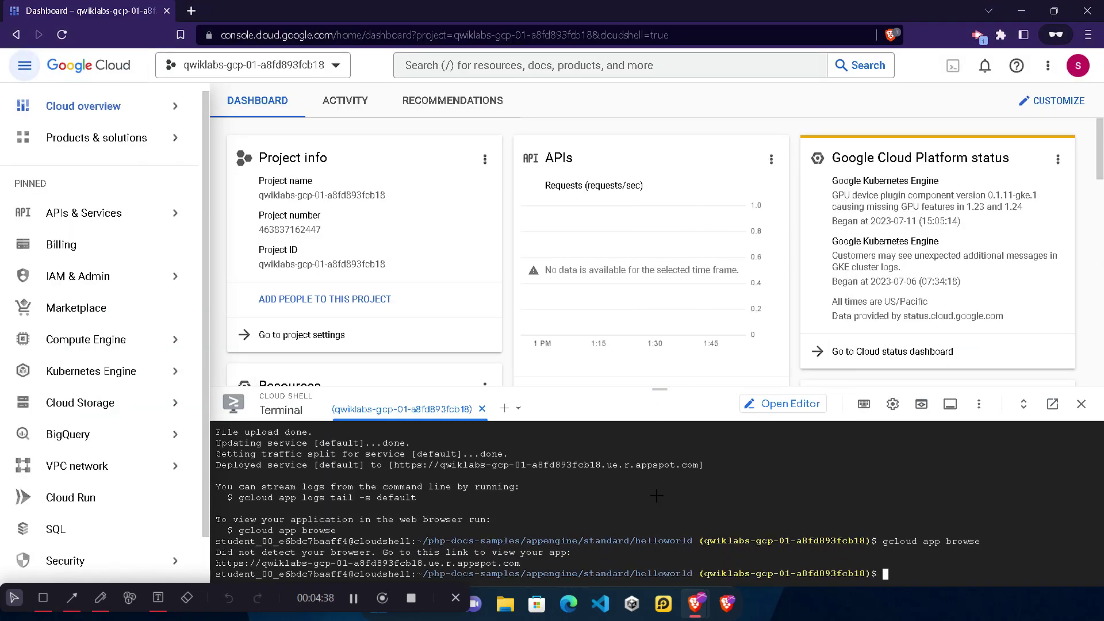
# - Return to the lab instructions and check the progress of the "Deploy your app" objective under Task 4
pyautogui.hotkey('alt', 'Tab')
pyautogui.scroll(-7, 506, 418)
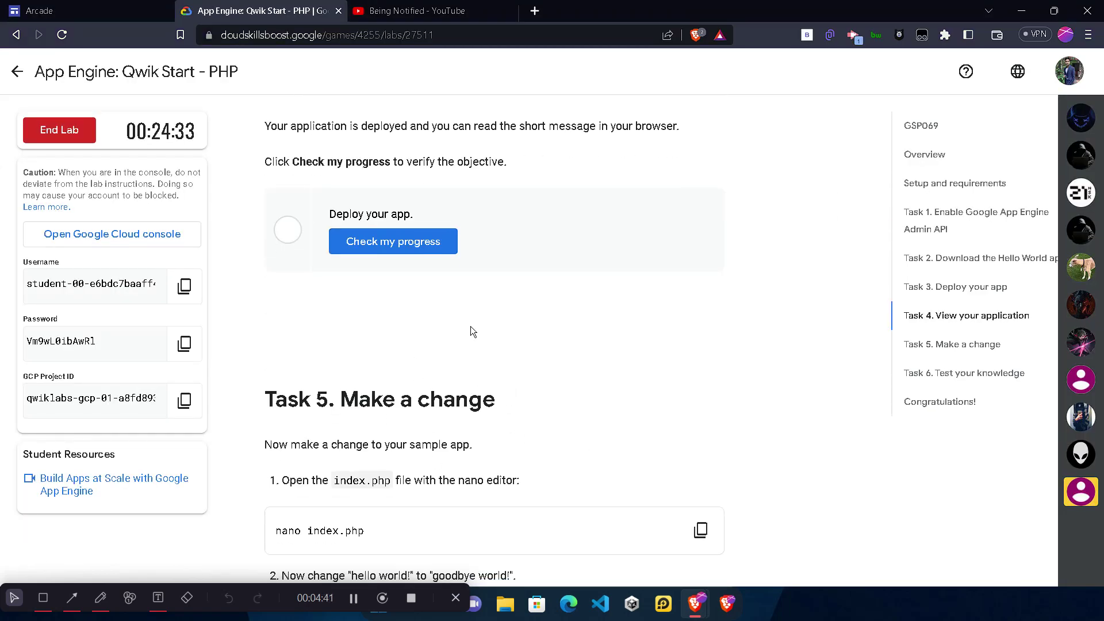
pyautogui.click(415, 241)
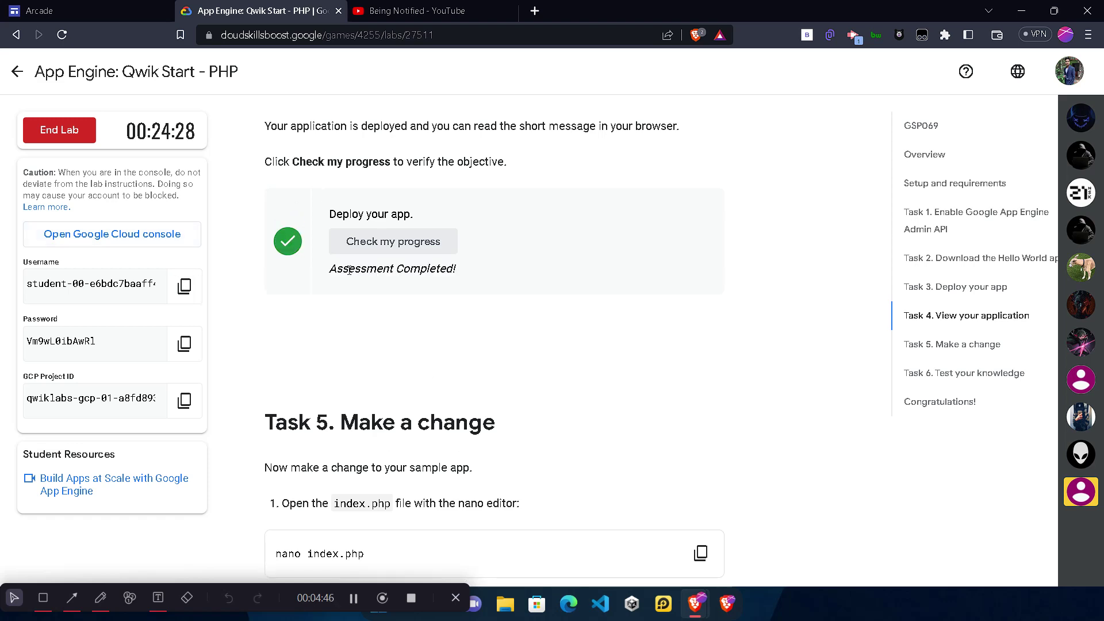
pyautogui.moveTo(344, 268); pyautogui.dragTo(446, 269)
pyautogui.click(471, 381)
# - End the lab, confirm ending it, and submit a five-star satisfaction rating
pyautogui.scroll(-4, 474, 402)
pyautogui.scroll(-15, 475, 403)
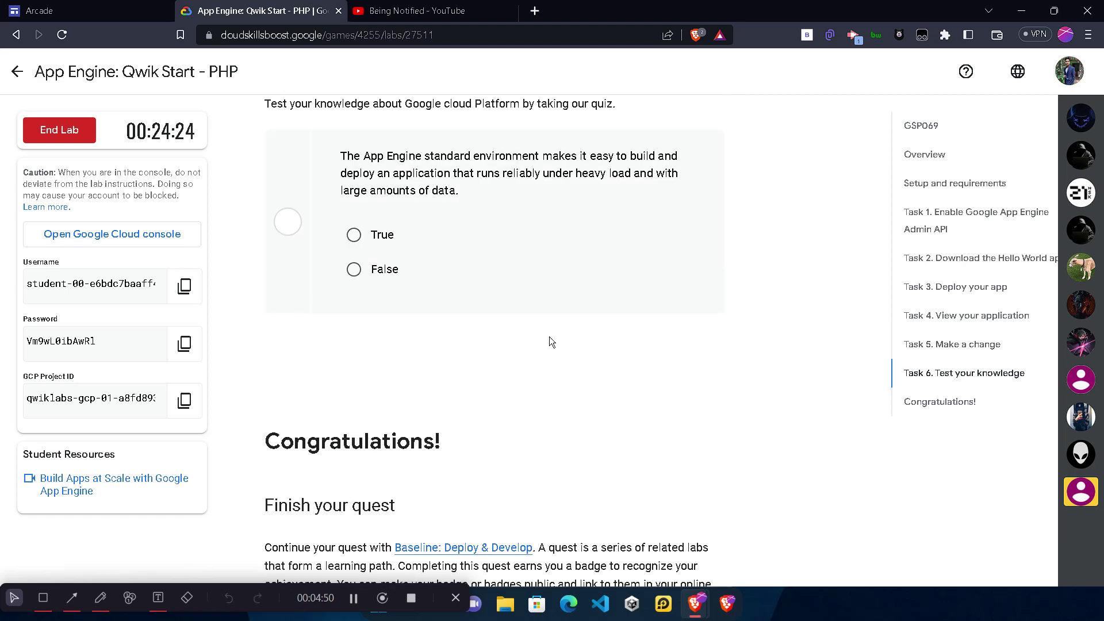
pyautogui.moveTo(263, 443); pyautogui.dragTo(561, 452)
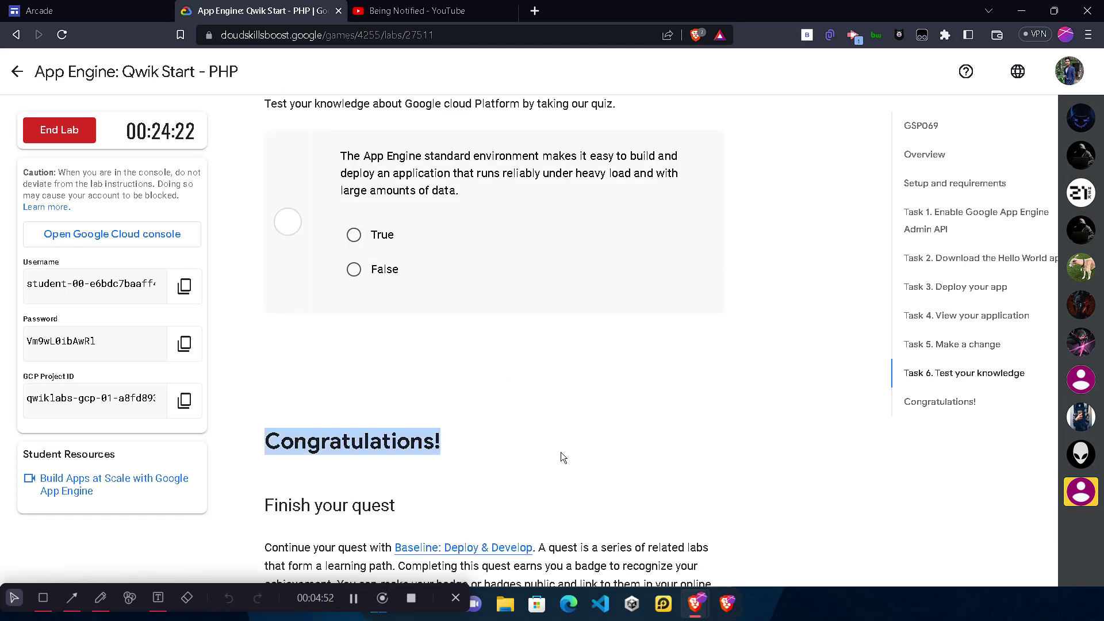
pyautogui.click(561, 452)
pyautogui.click(71, 129)
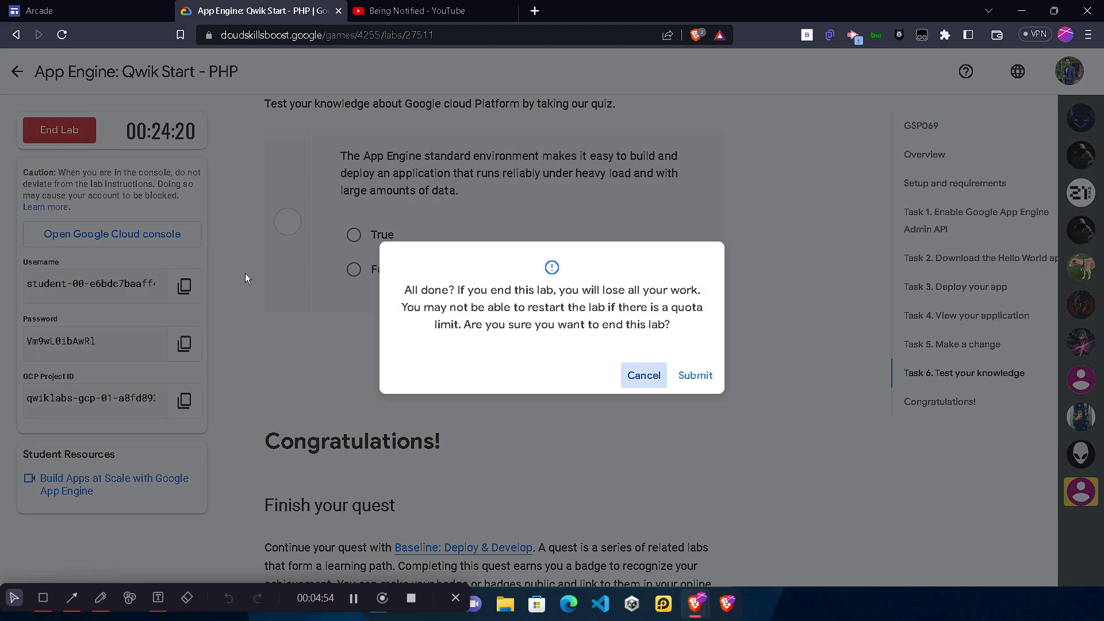
pyautogui.click(702, 372)
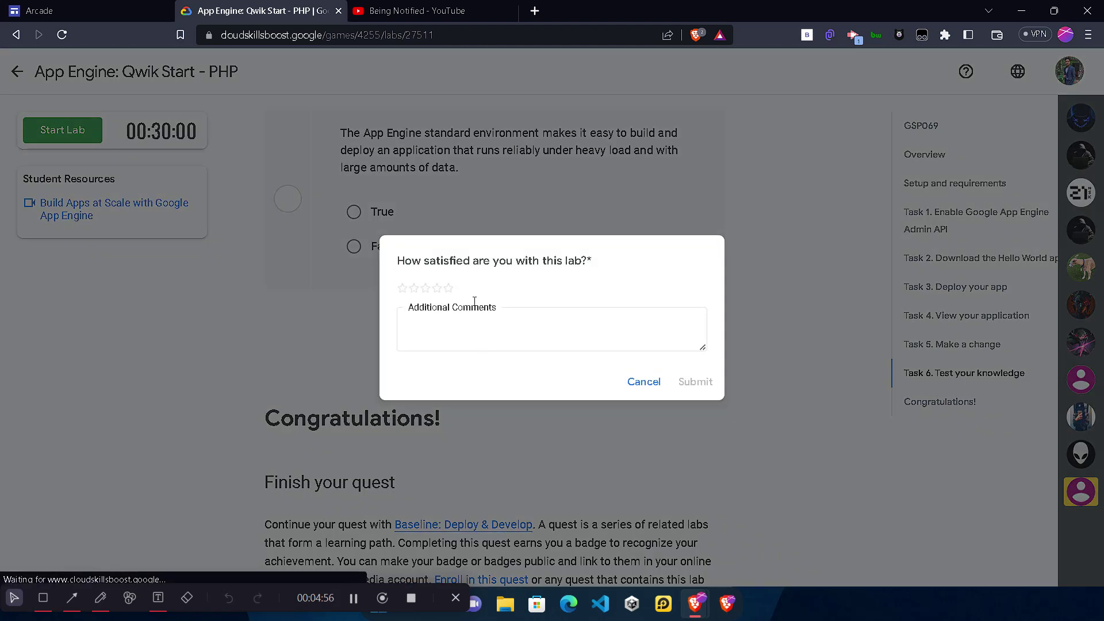
pyautogui.click(449, 289)
pyautogui.click(697, 382)
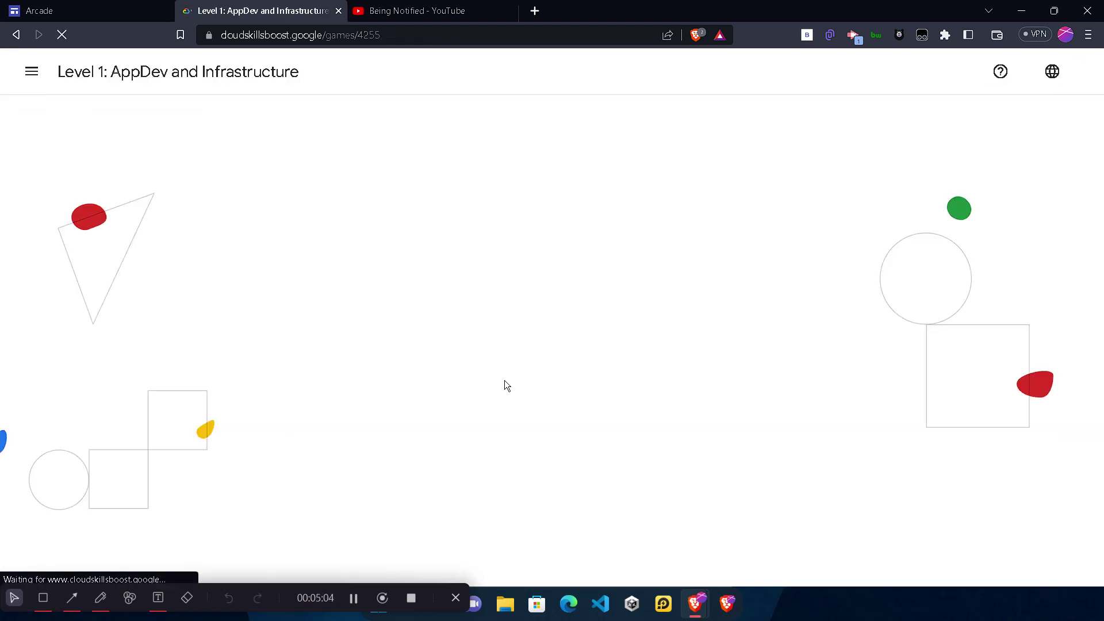
# - Expand the "Gamers, start your App Engines!" section of the game overview to review the App Engine: Qwik Start - PHP entry
pyautogui.scroll(-15, 505, 381)
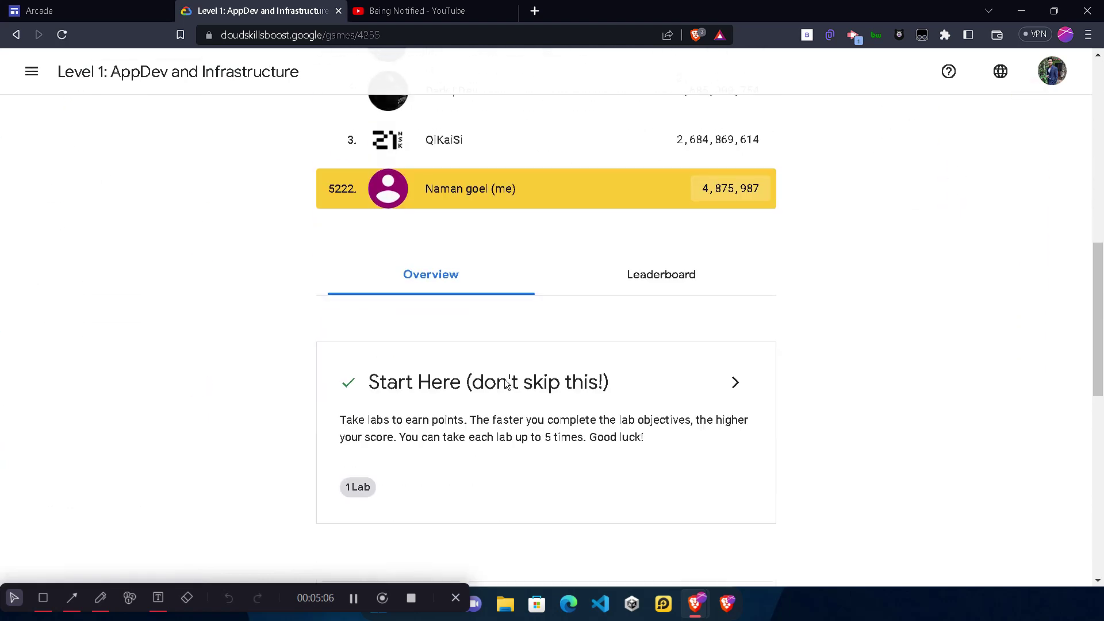
pyautogui.click(734, 471)
pyautogui.scroll(-6, 485, 406)
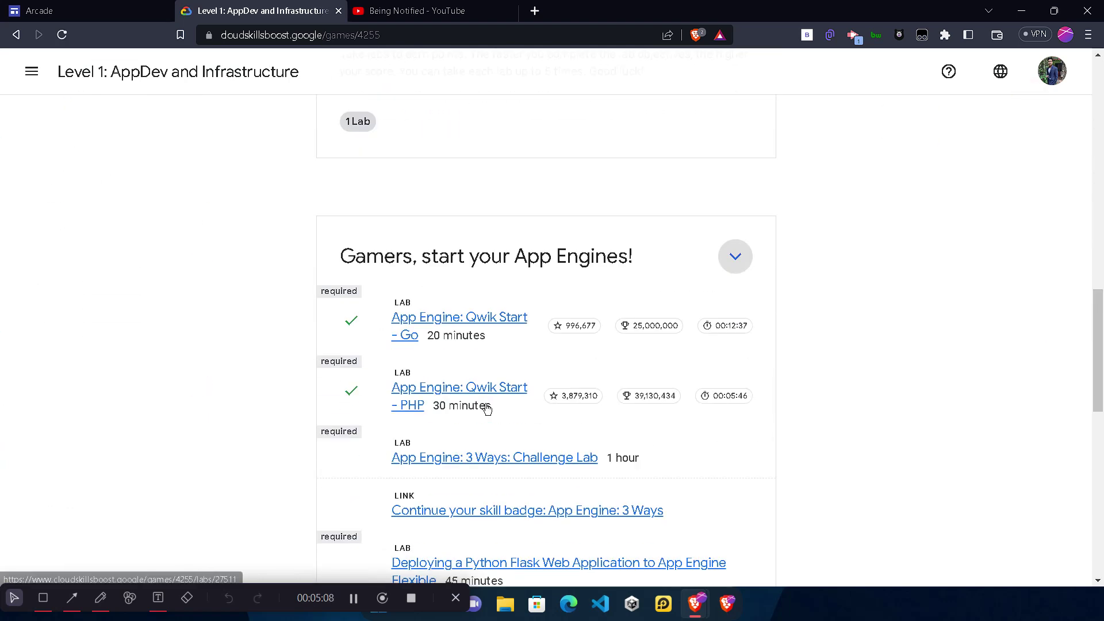